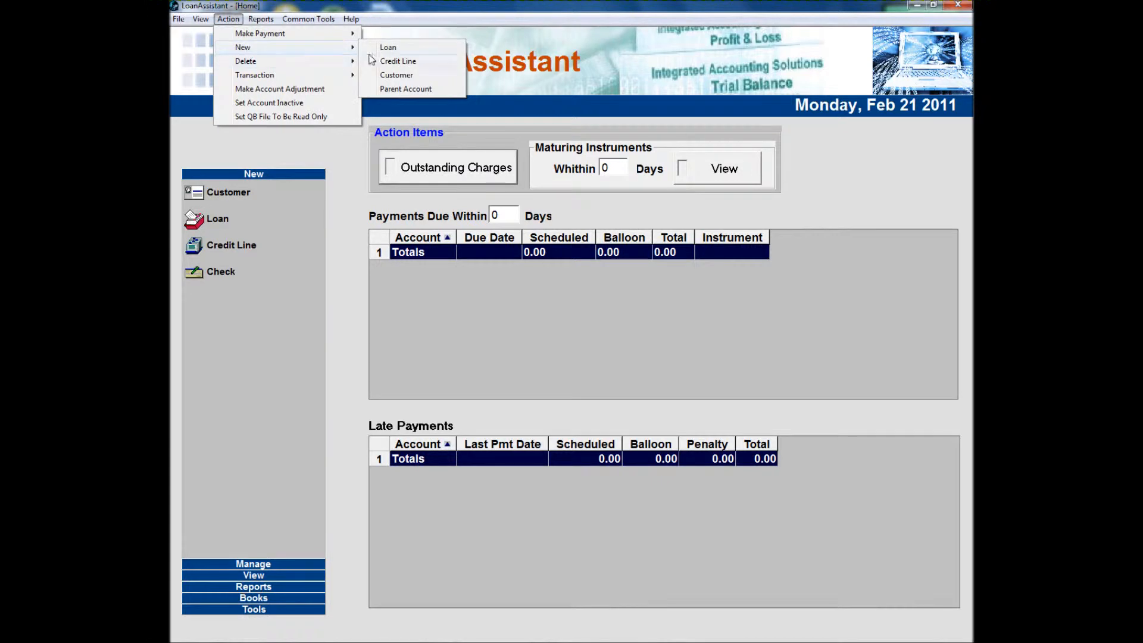
- Start a new loan and set its loan type to Self-amortized
left_click(421, 53)
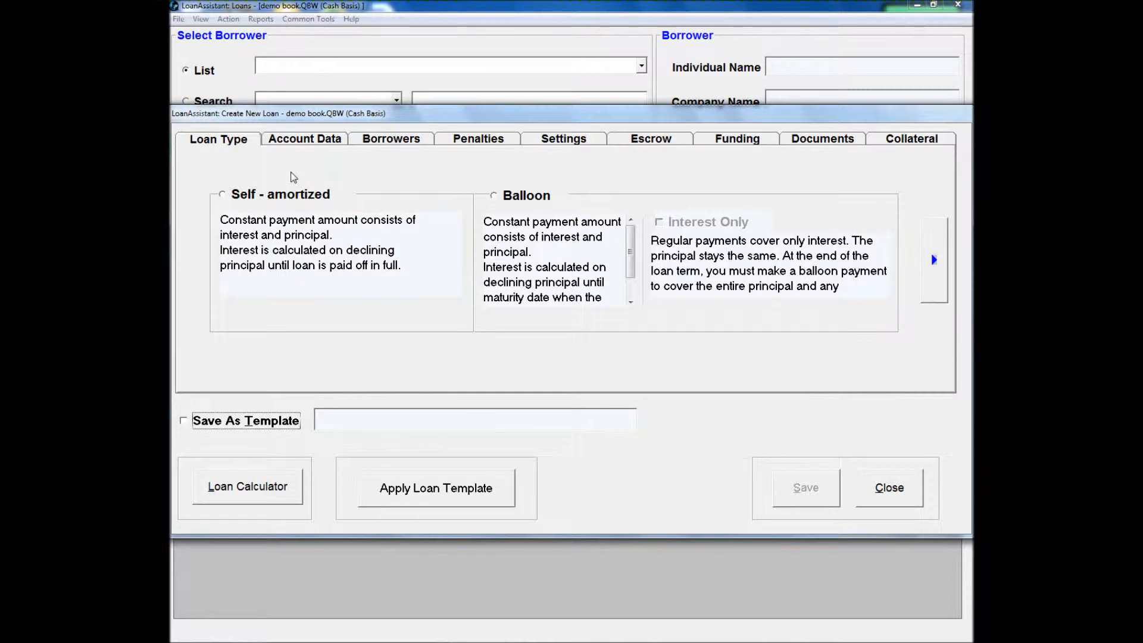
left_click(286, 195)
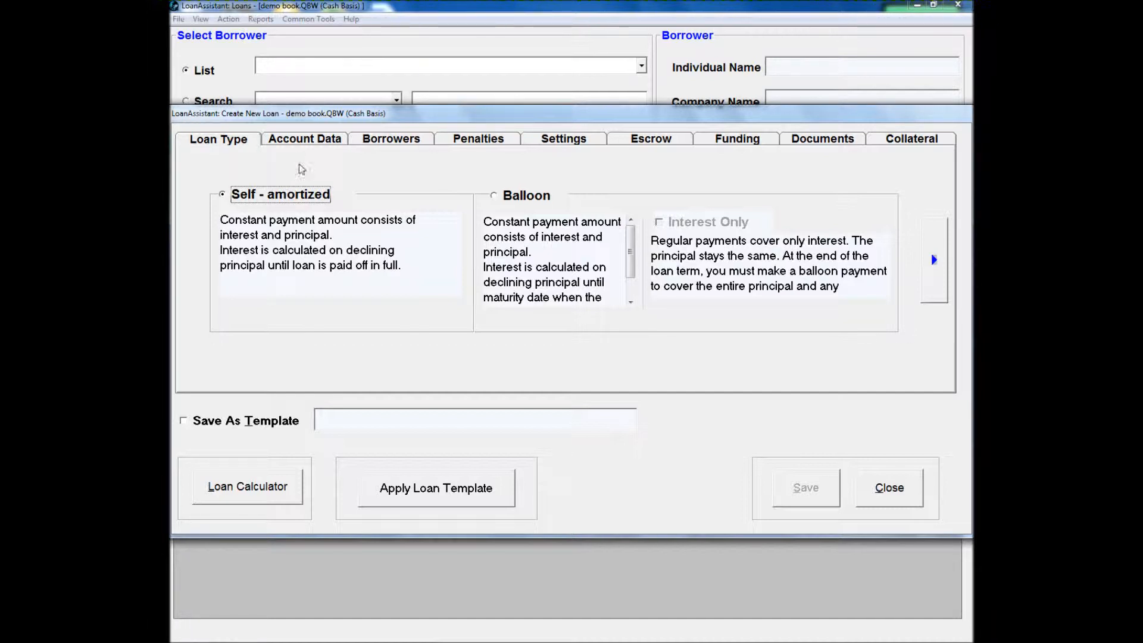
- Add a new company borrower to the loan's account data with the customer's full name and company name Smith LLC, and save it
left_click(310, 141)
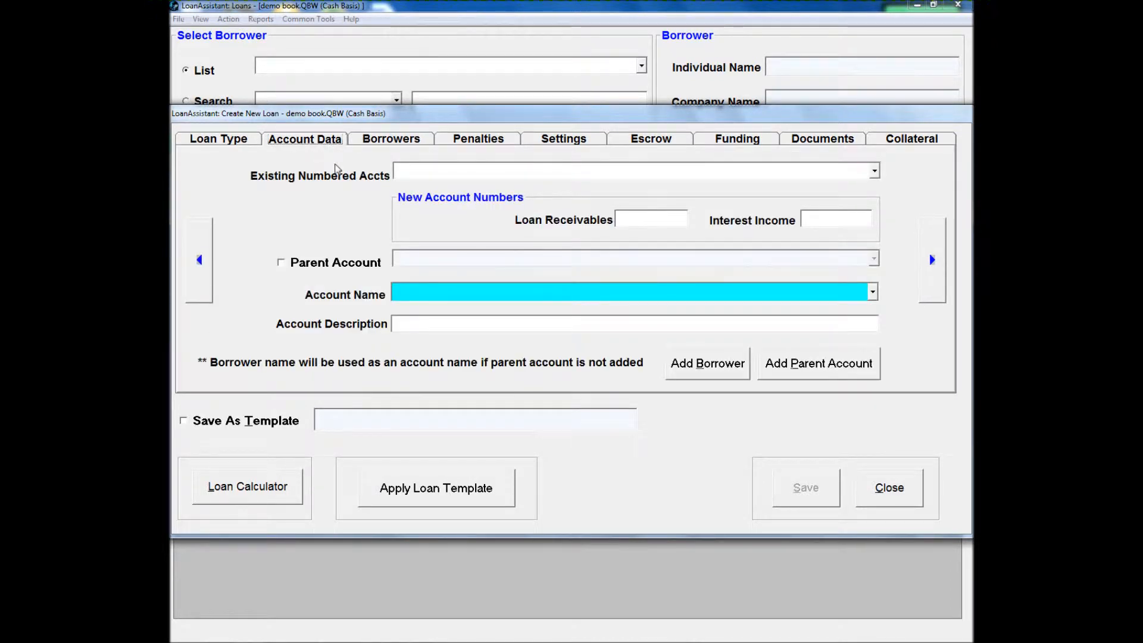
left_click(743, 356)
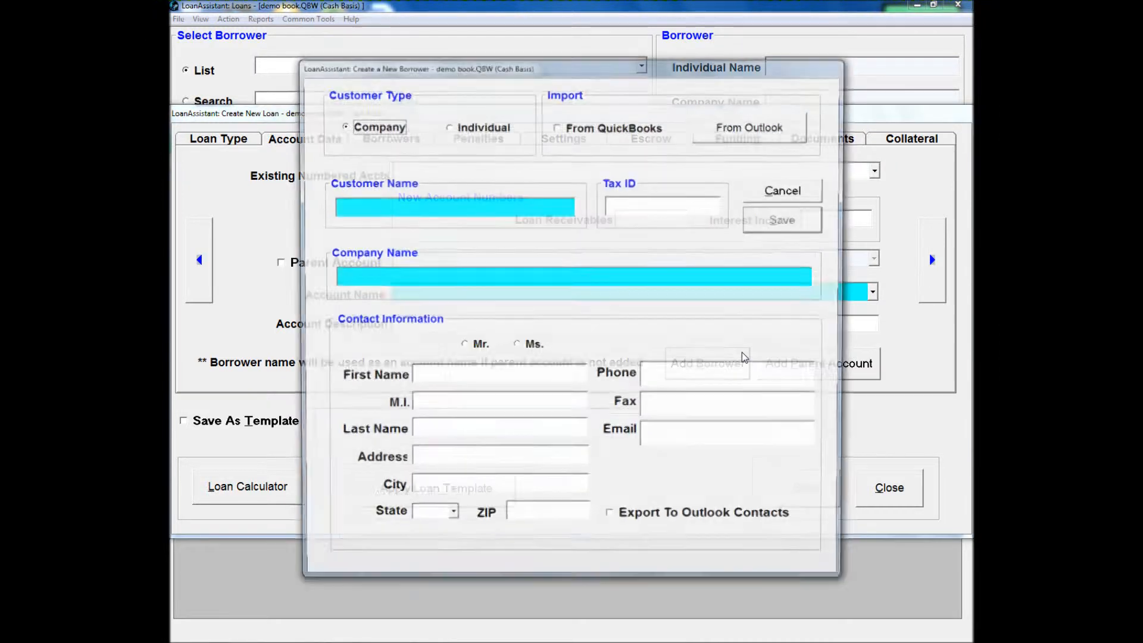
left_click(446, 204)
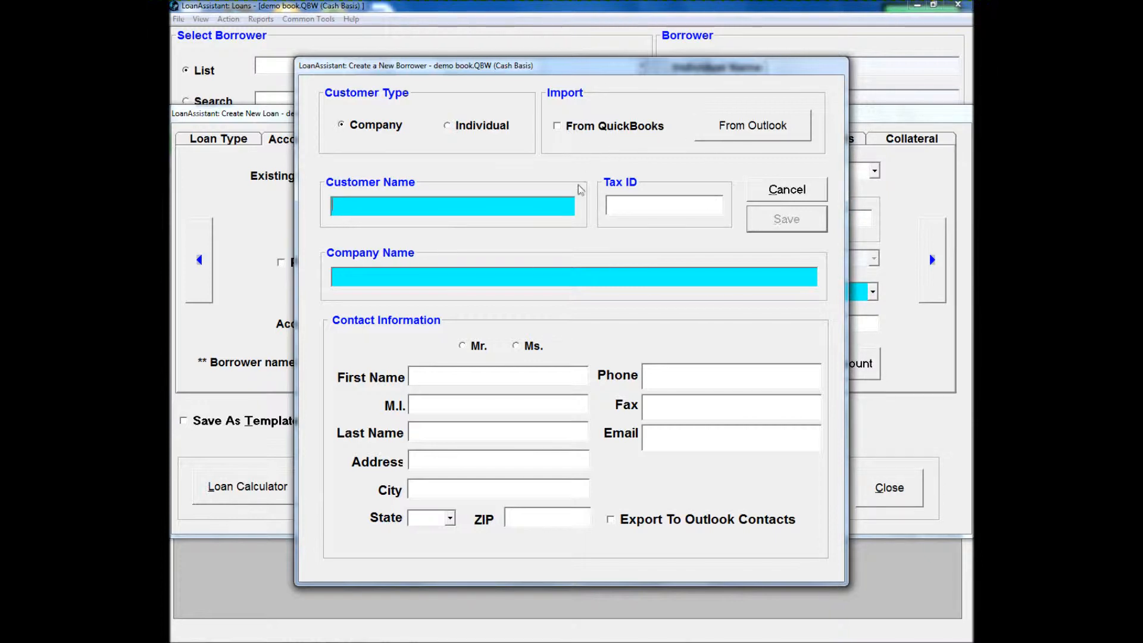
type("J")
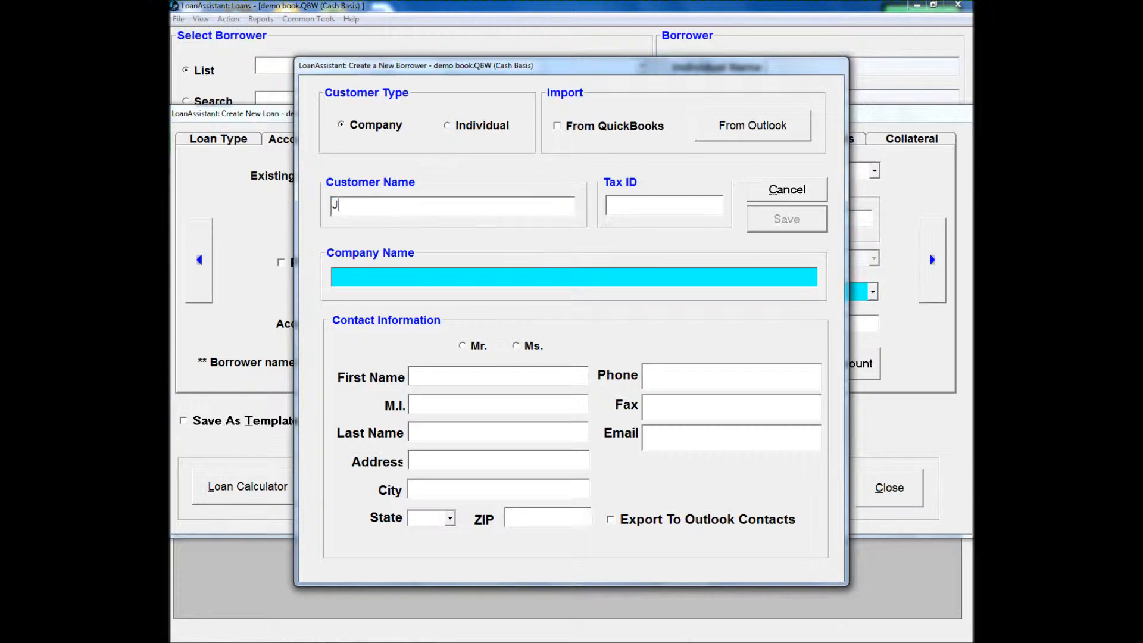
type("ohn Smith")
type("Smith")
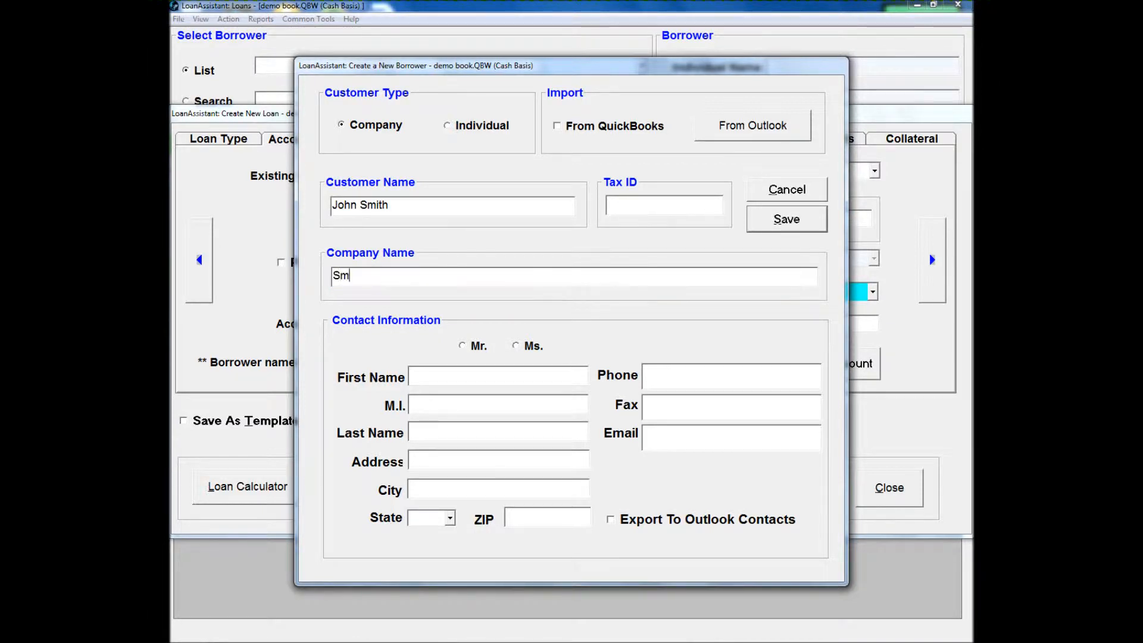
type(" LLC")
left_click(762, 228)
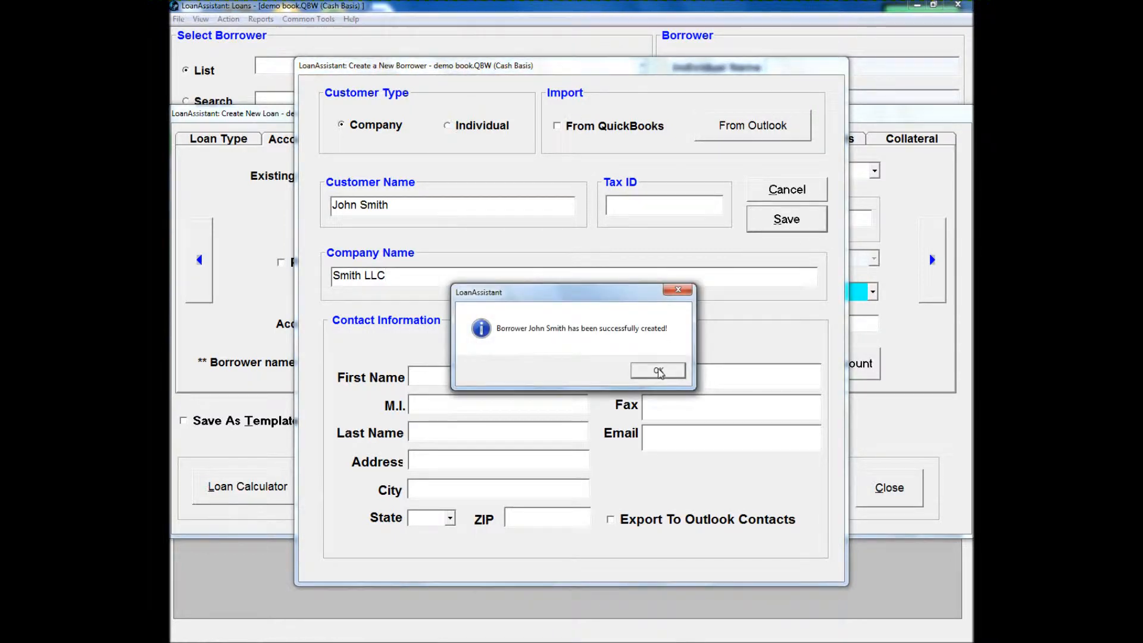
left_click(658, 371)
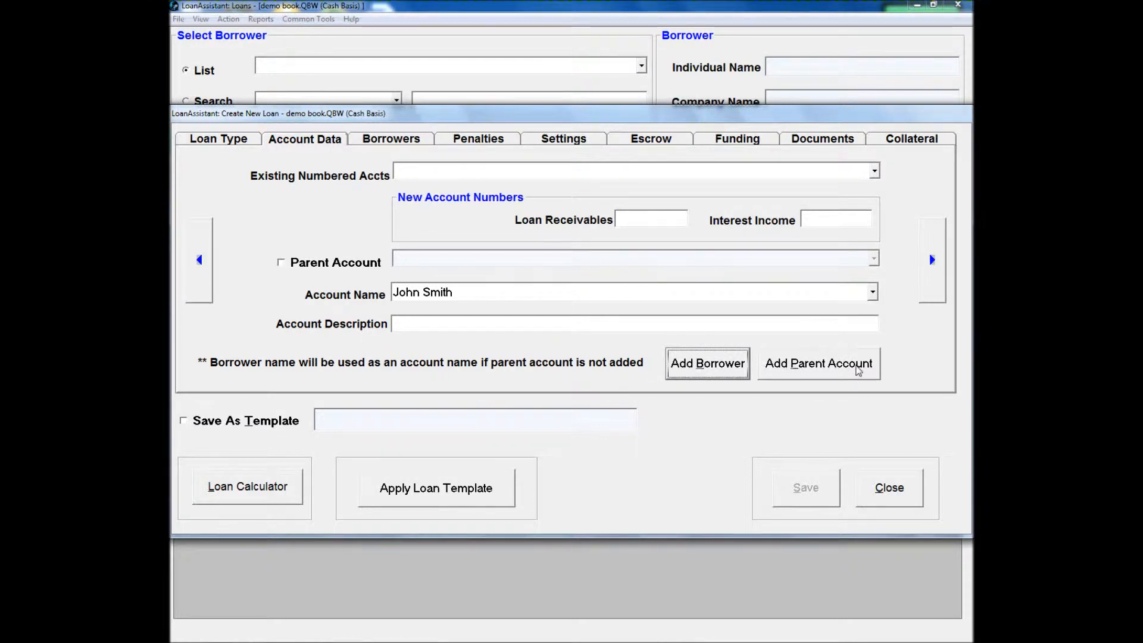
- Check the loan's borrower assignment and set the penalty processing to Separate Charge
left_click(401, 141)
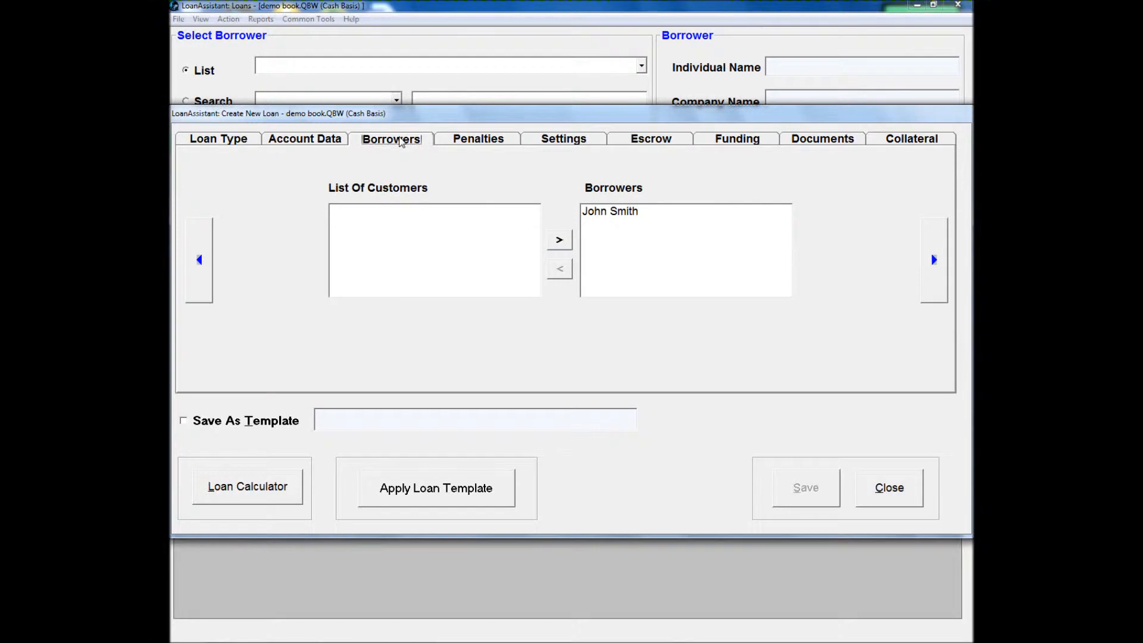
left_click(470, 145)
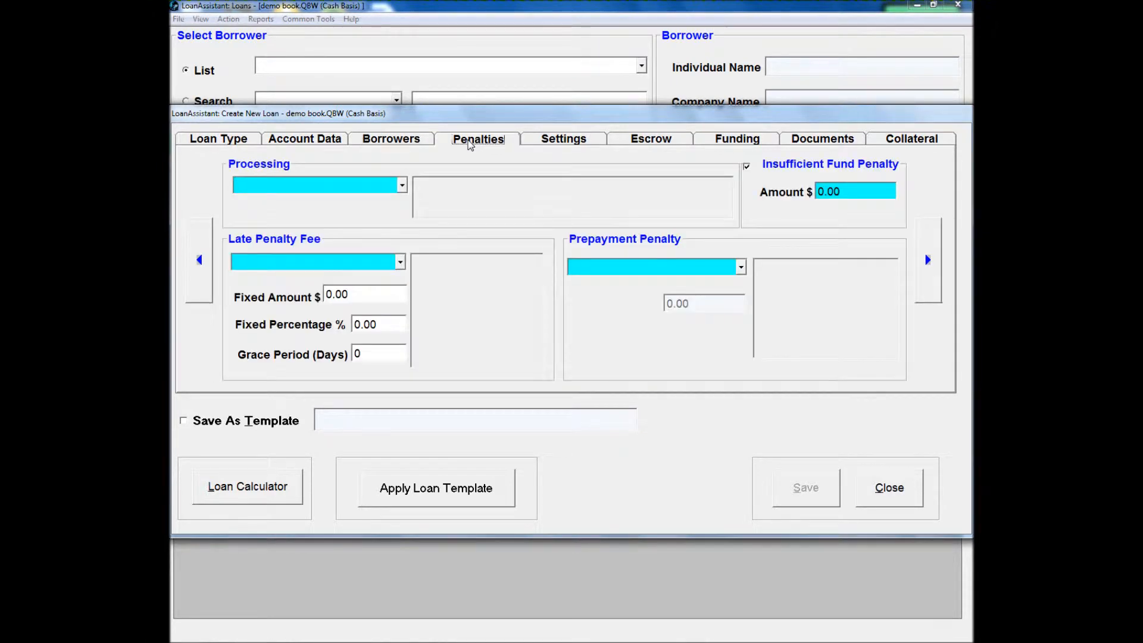
left_click(403, 186)
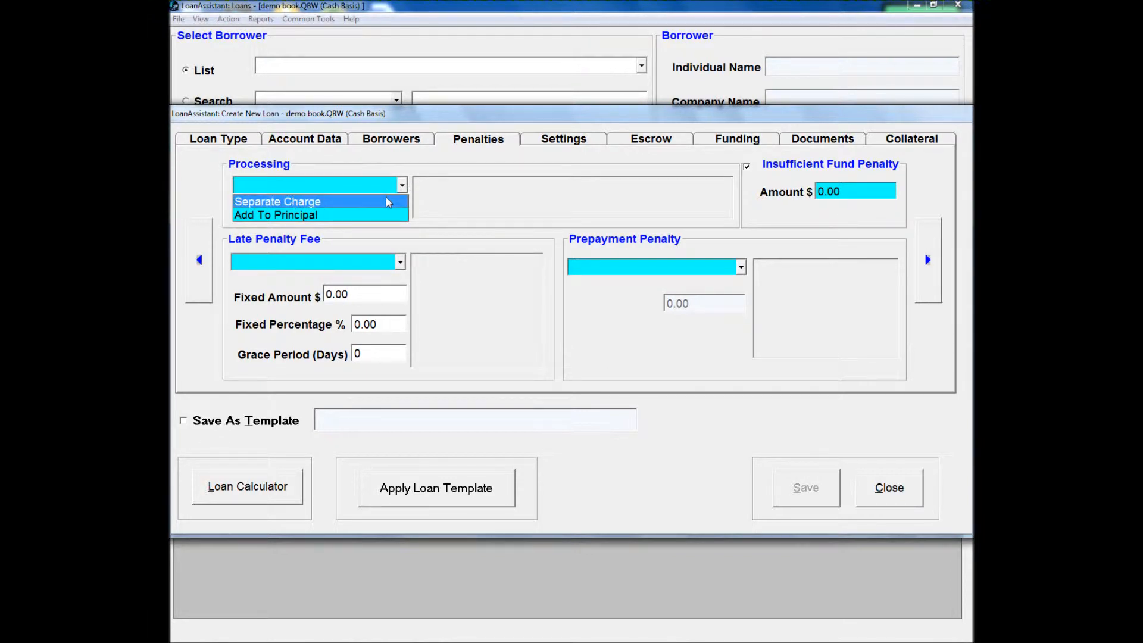
left_click(388, 202)
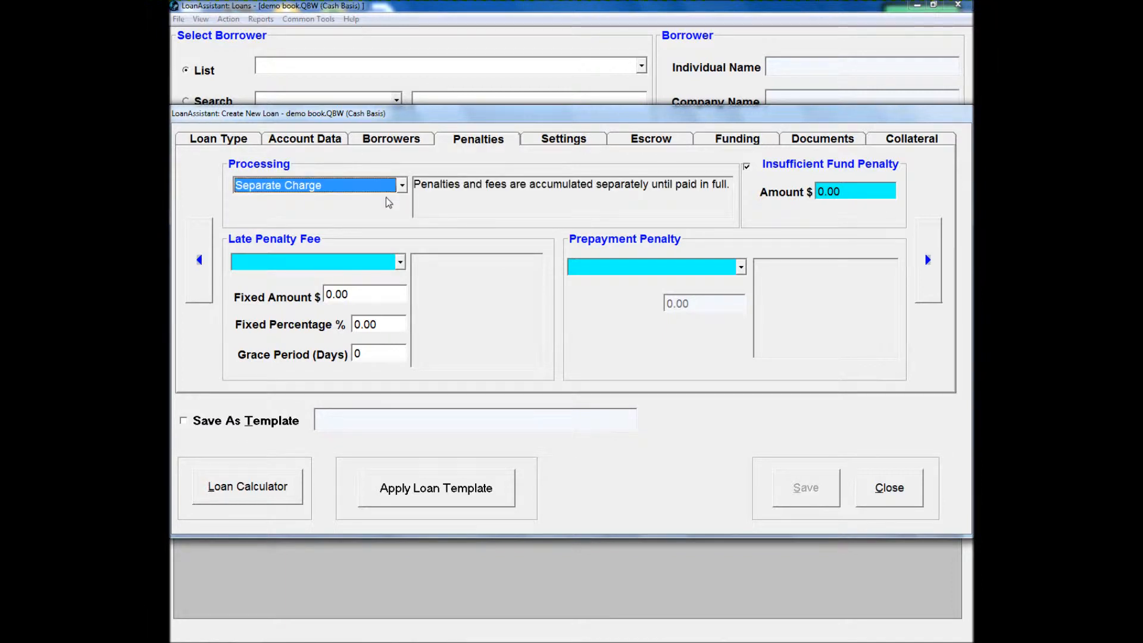
left_click(398, 187)
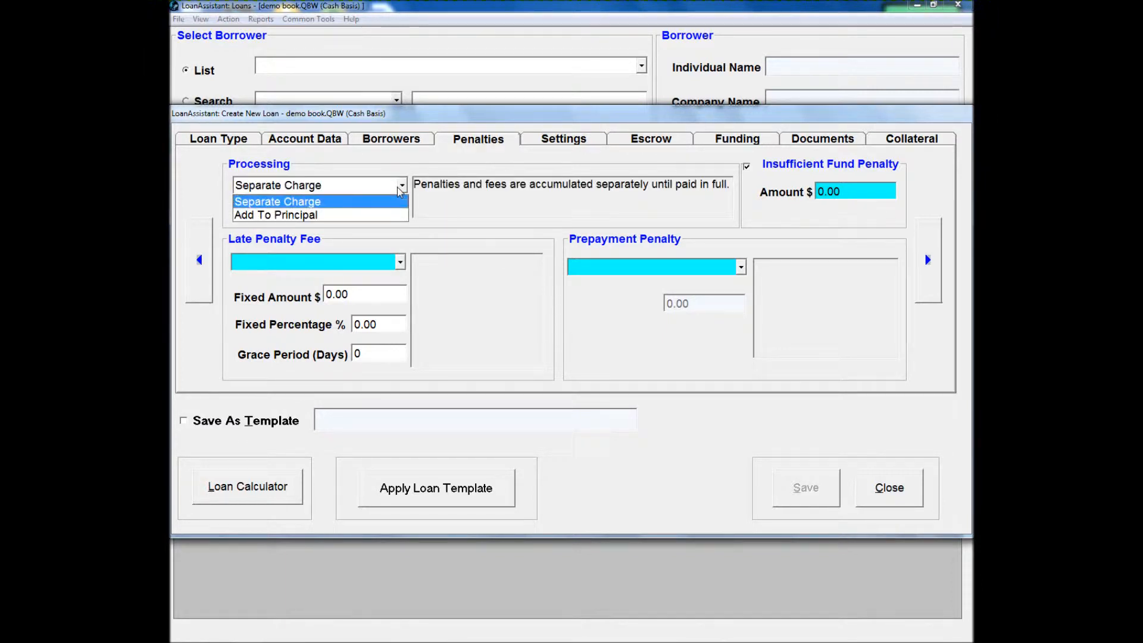
left_click(398, 187)
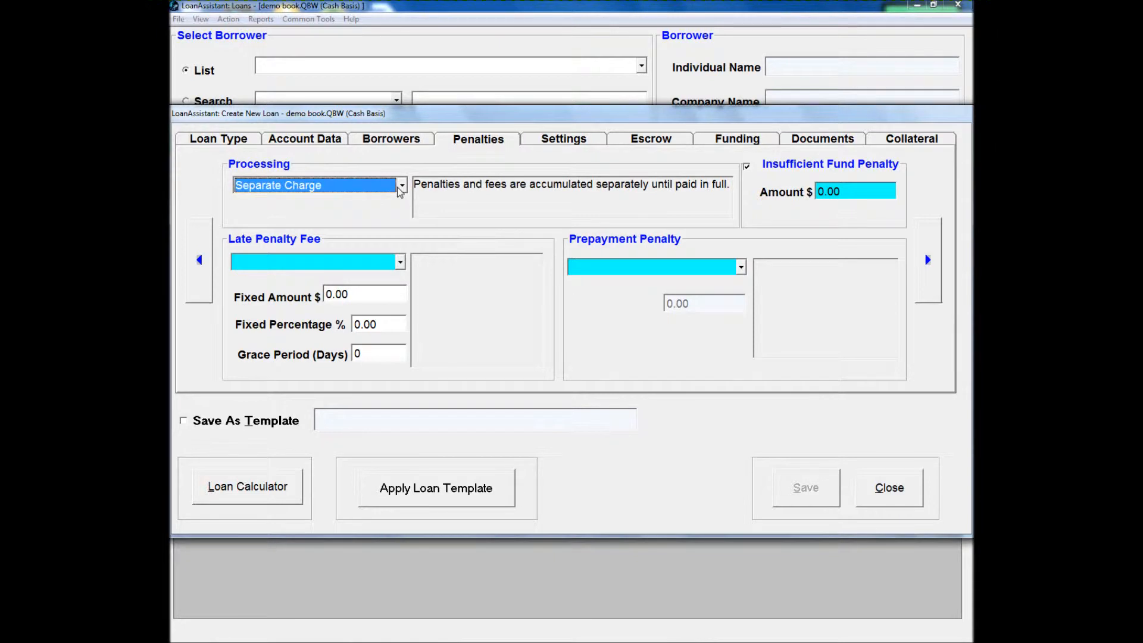
- Set the late penalty fee to a Fixed Amount of $35.00
left_click(399, 263)
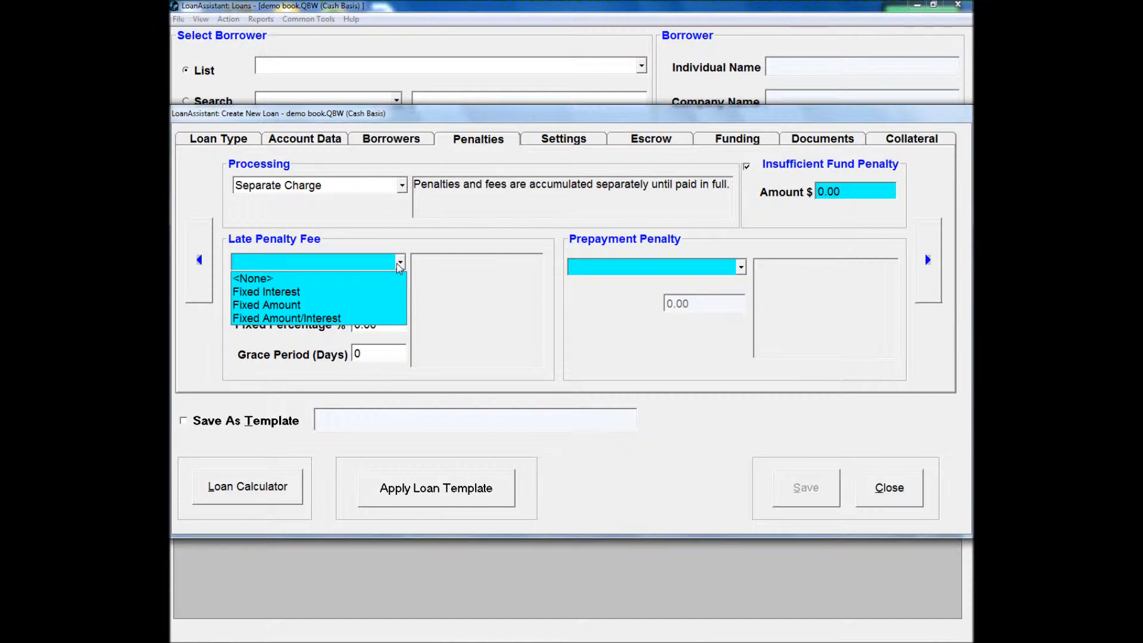
left_click(352, 305)
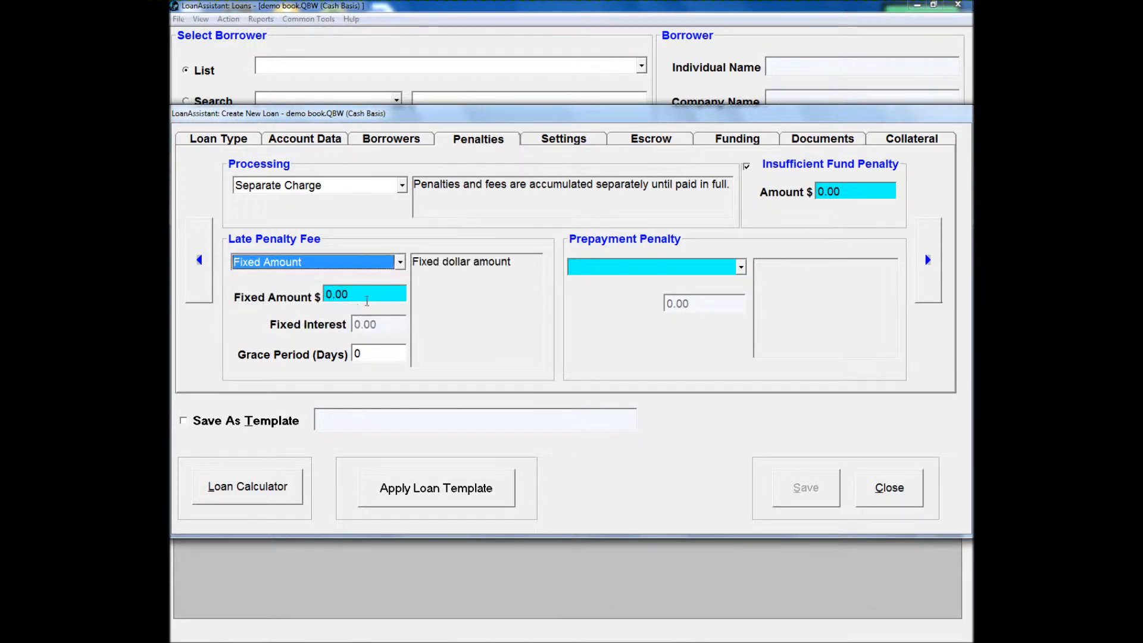
type("35")
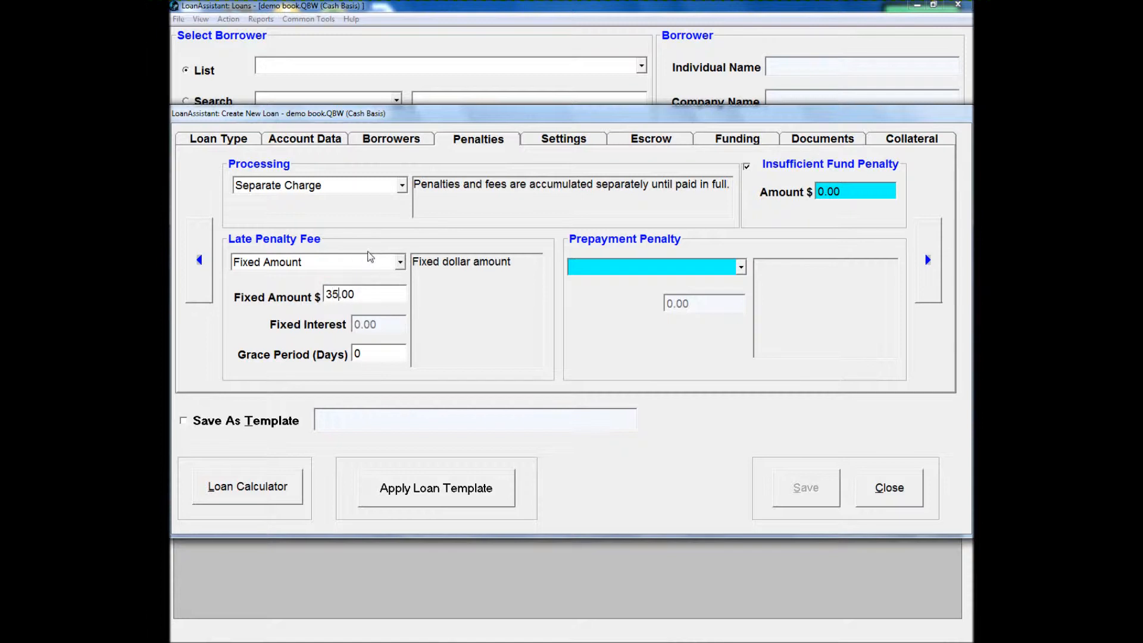
- Set a Fixed prepayment penalty of 5% and an insufficient fund penalty of $50.00
left_click(588, 270)
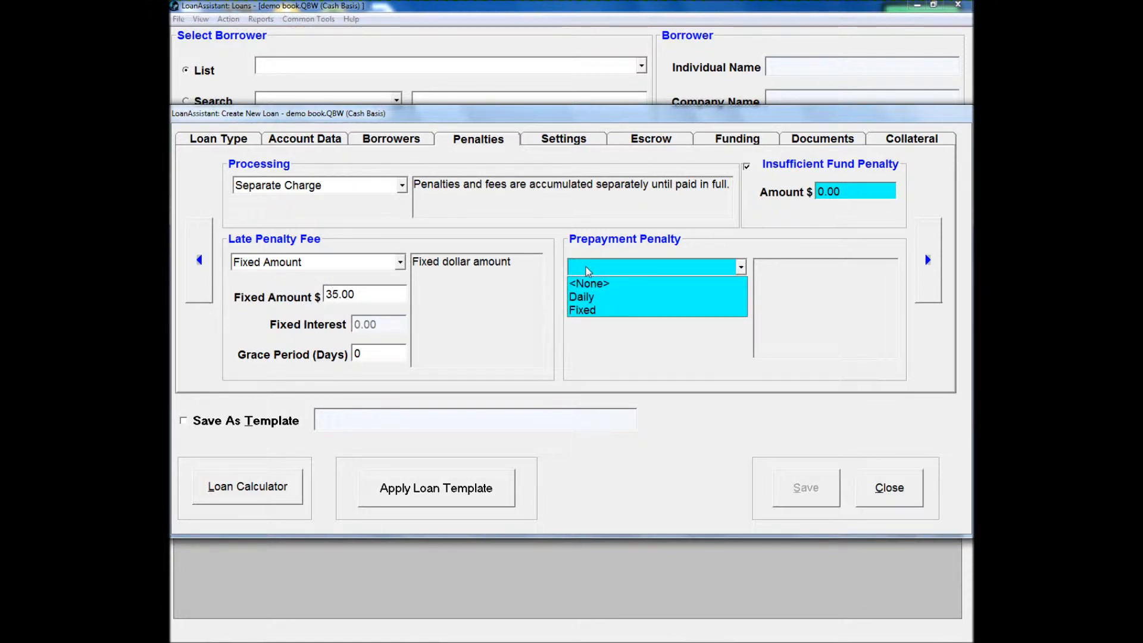
left_click(611, 311)
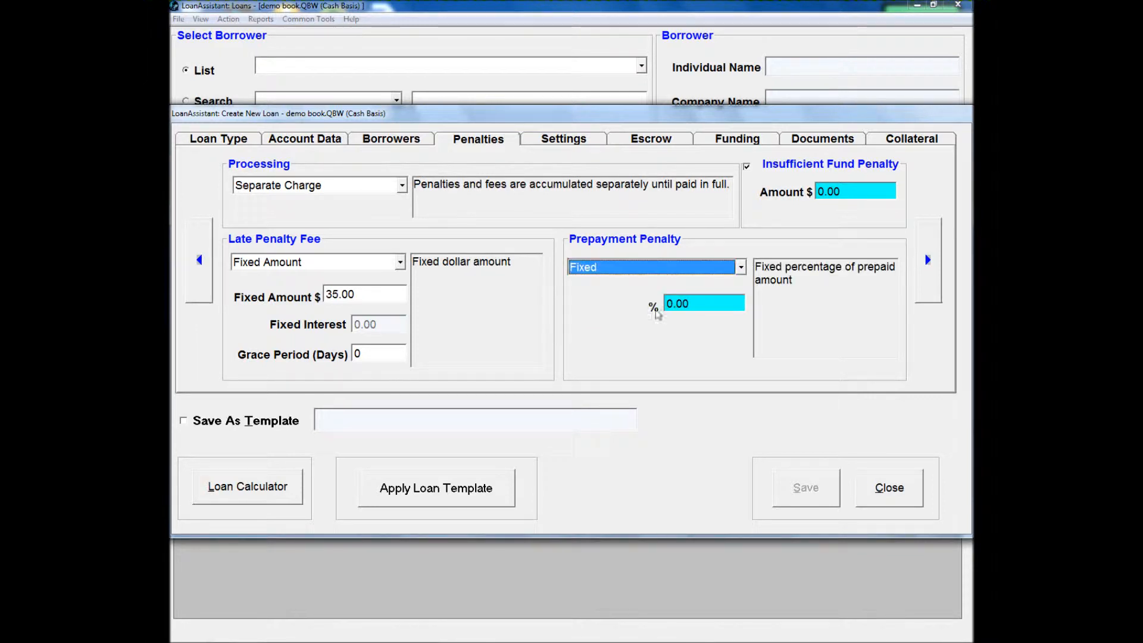
type("5")
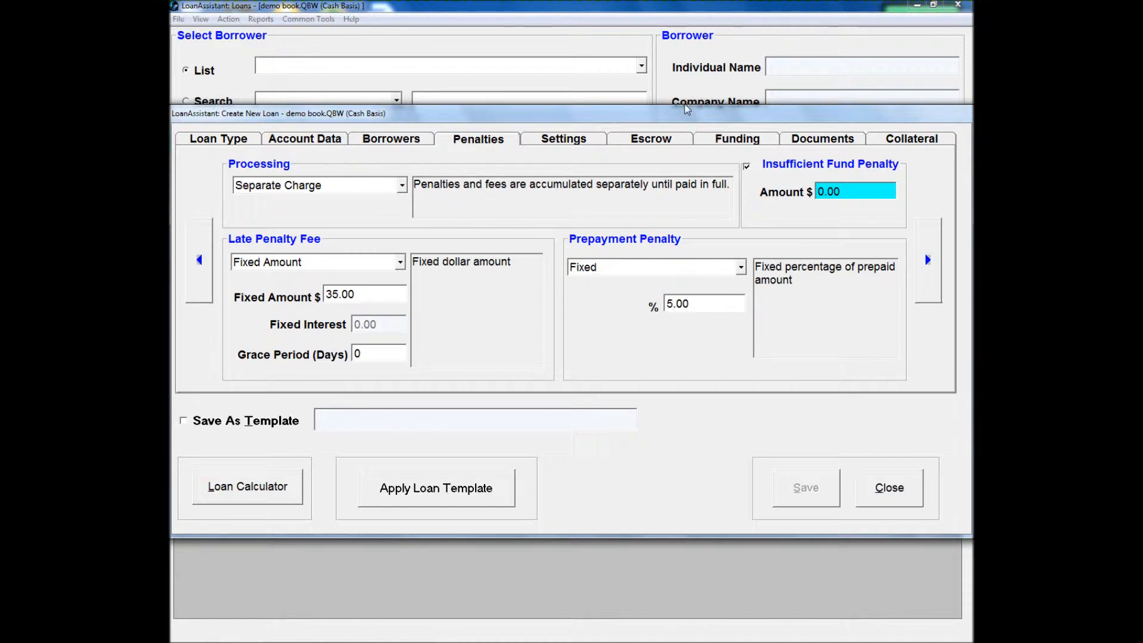
left_click(876, 192)
type("50")
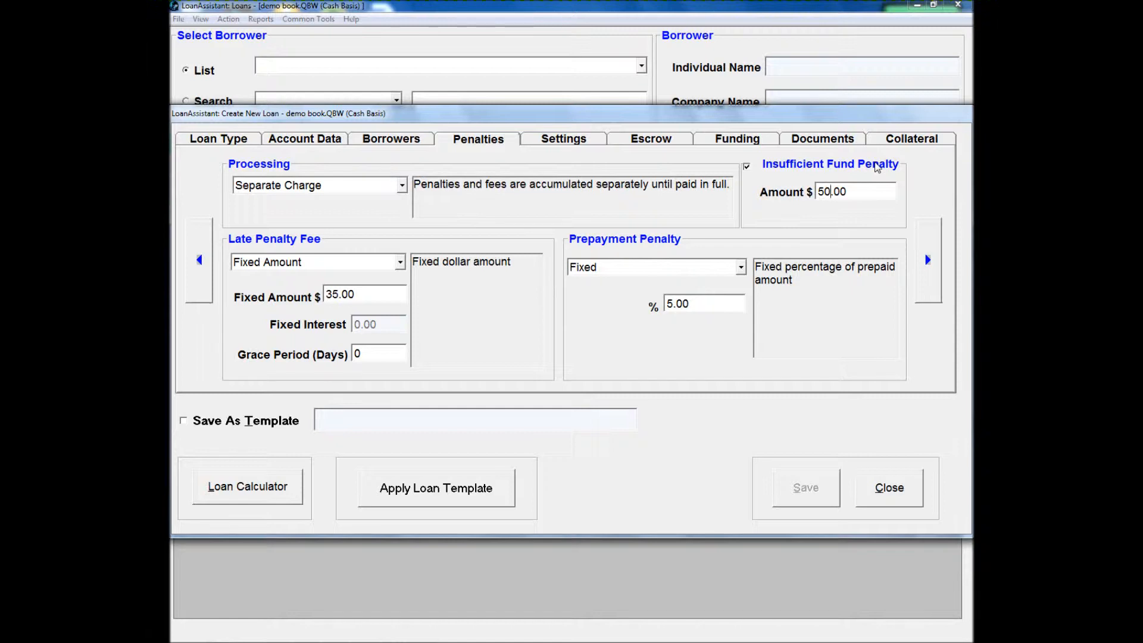
- Set the loan's closing date to 01/01/2001 in the loan settings
left_click(591, 136)
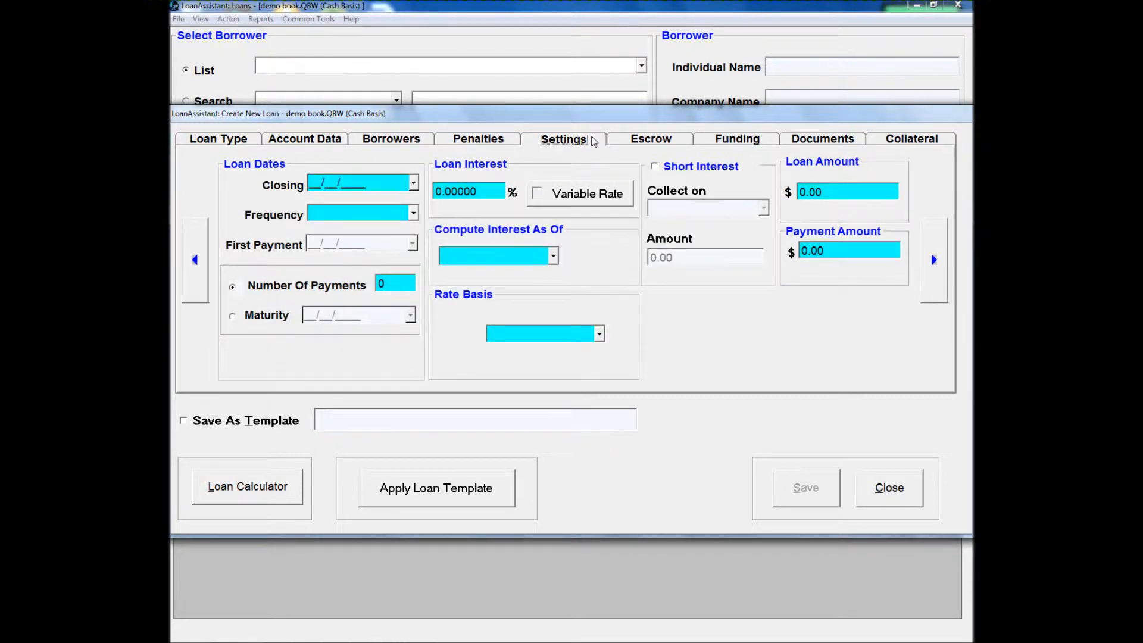
left_click(374, 183)
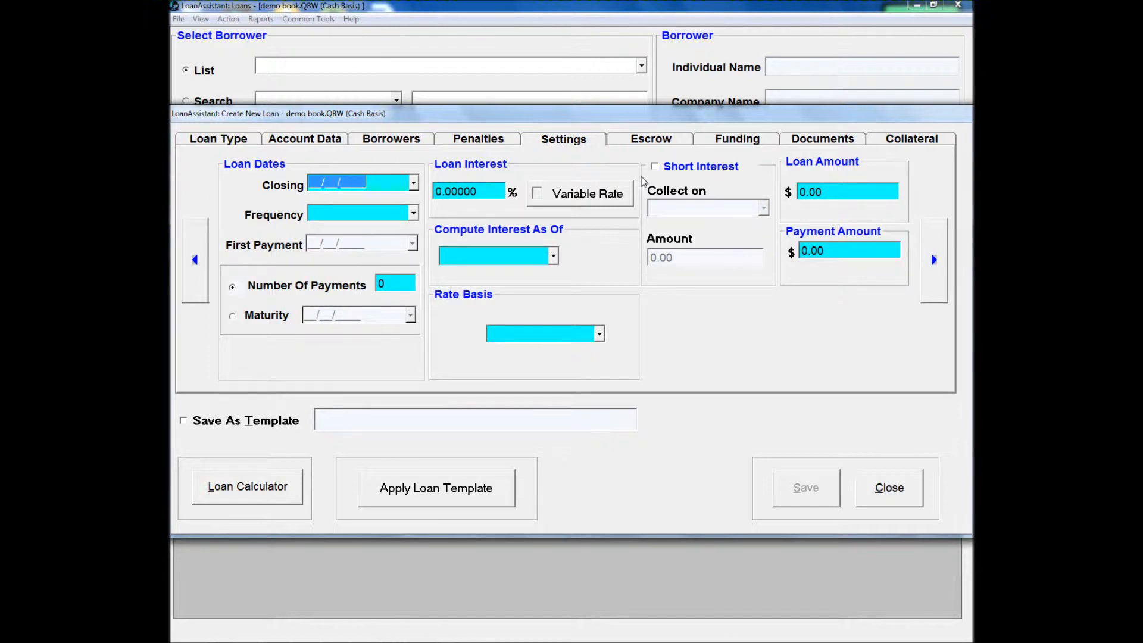
type("04")
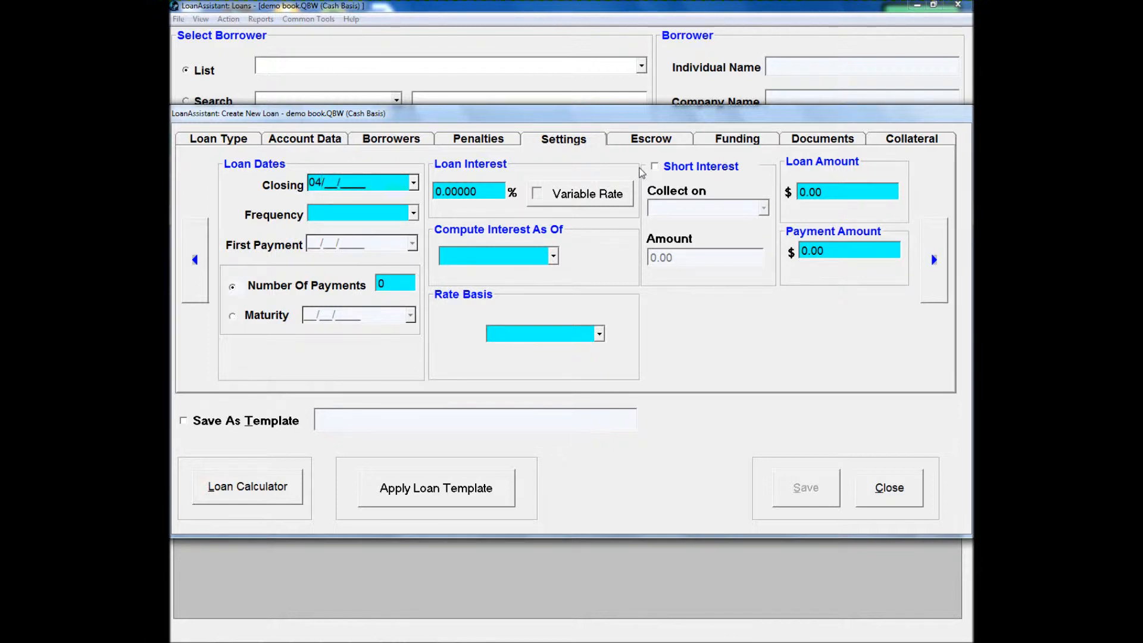
key("BackSpace")
type("10101")
key("Tab")
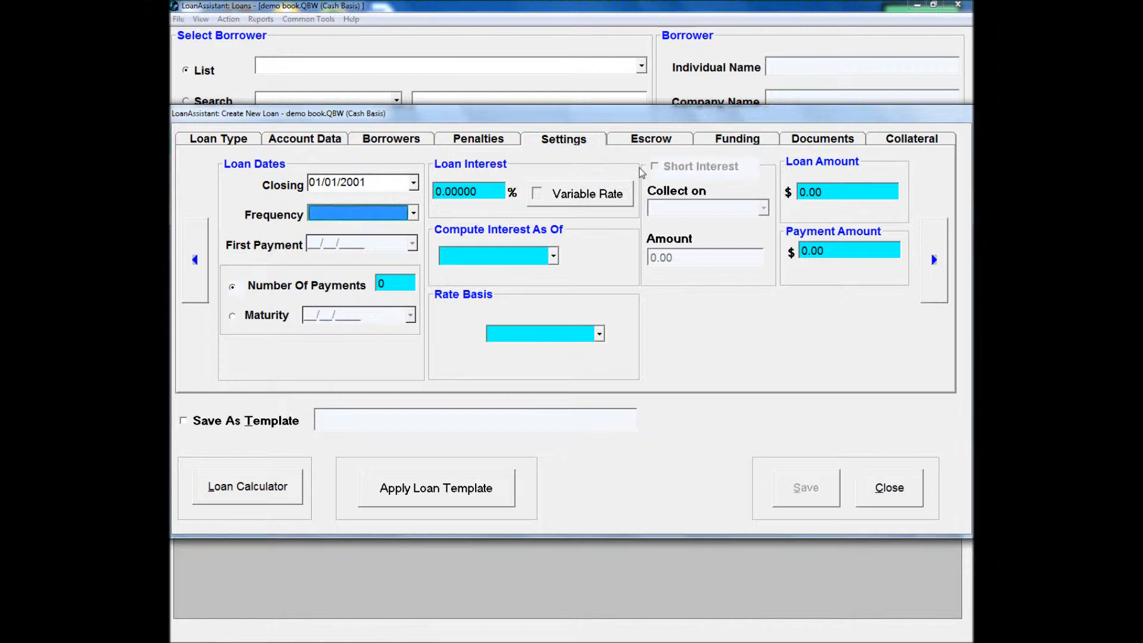
- Set the payment frequency to MONTHLY and the number of payments to 36
left_click(413, 213)
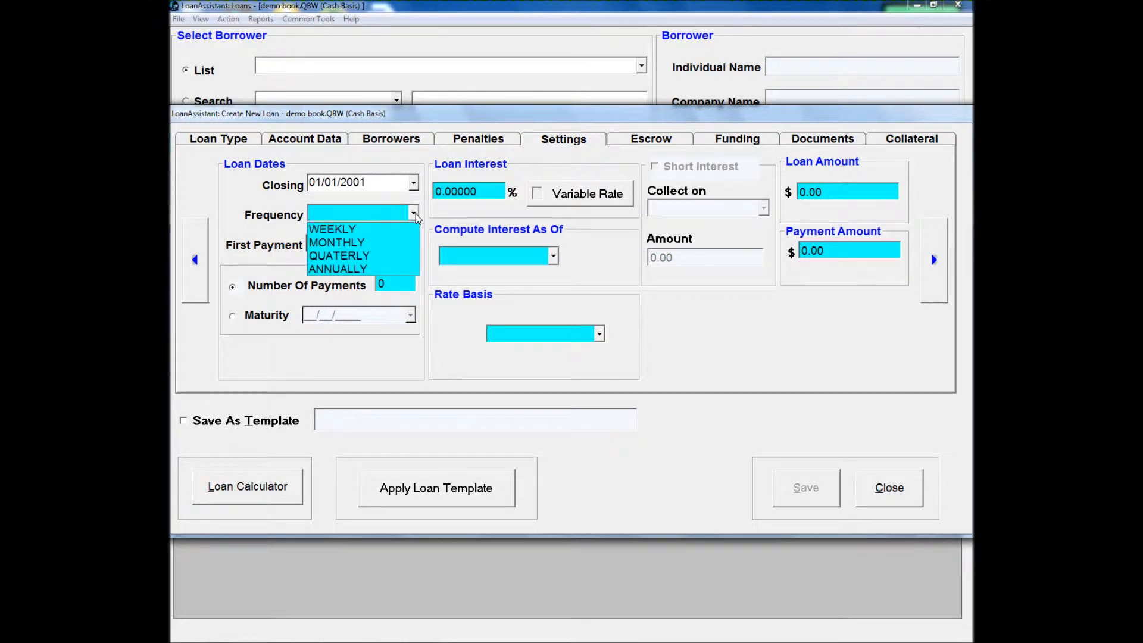
left_click(408, 243)
left_click(402, 281)
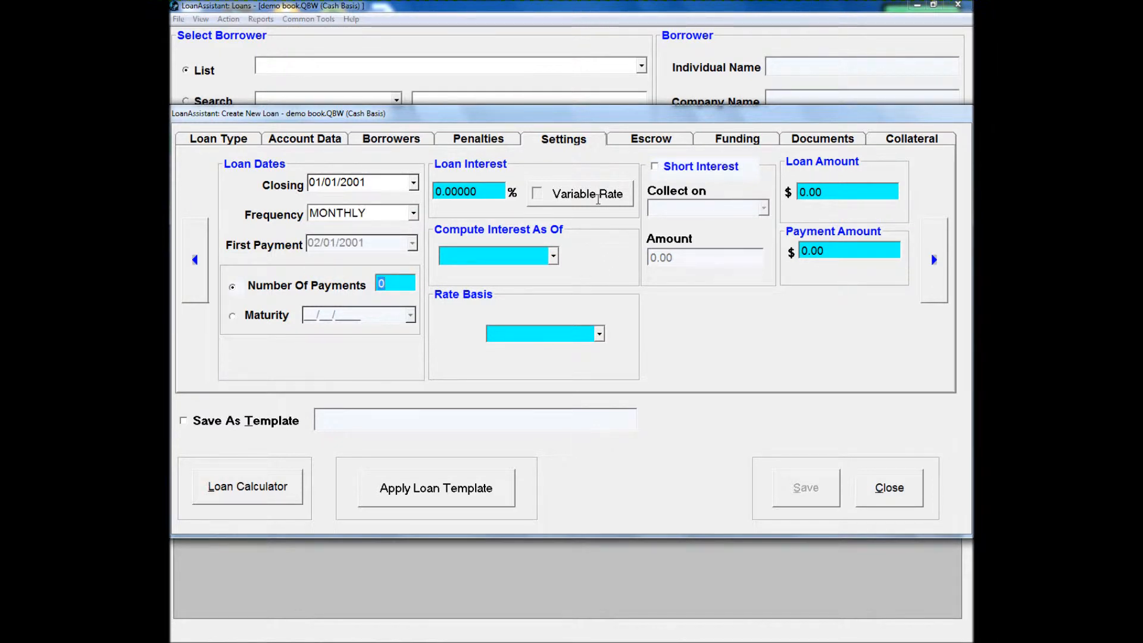
type("36")
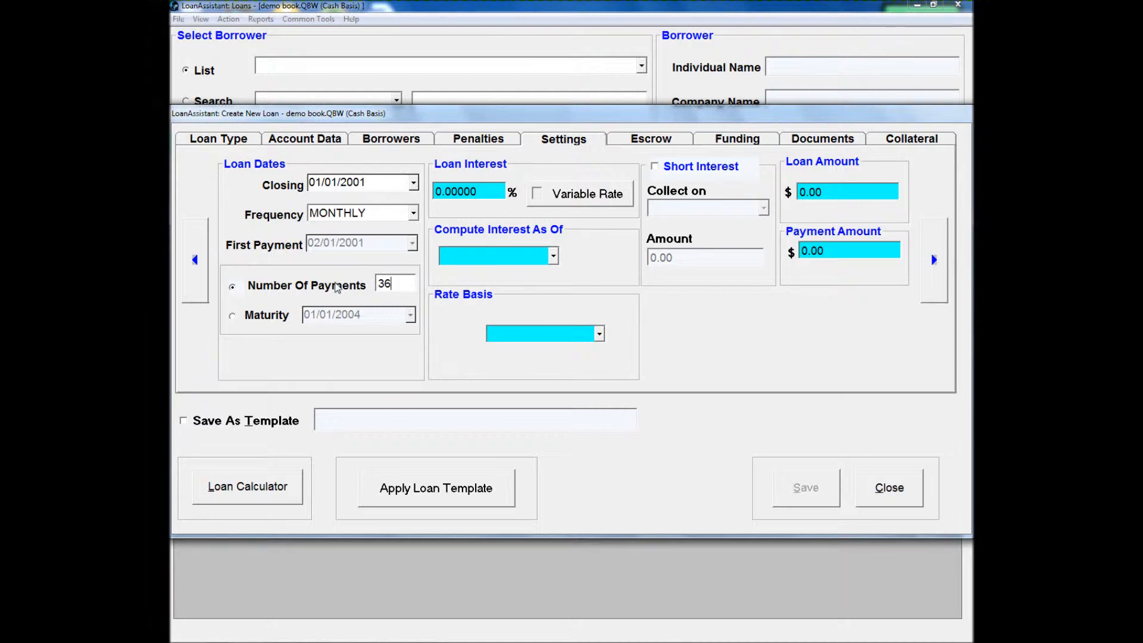
left_click(237, 319)
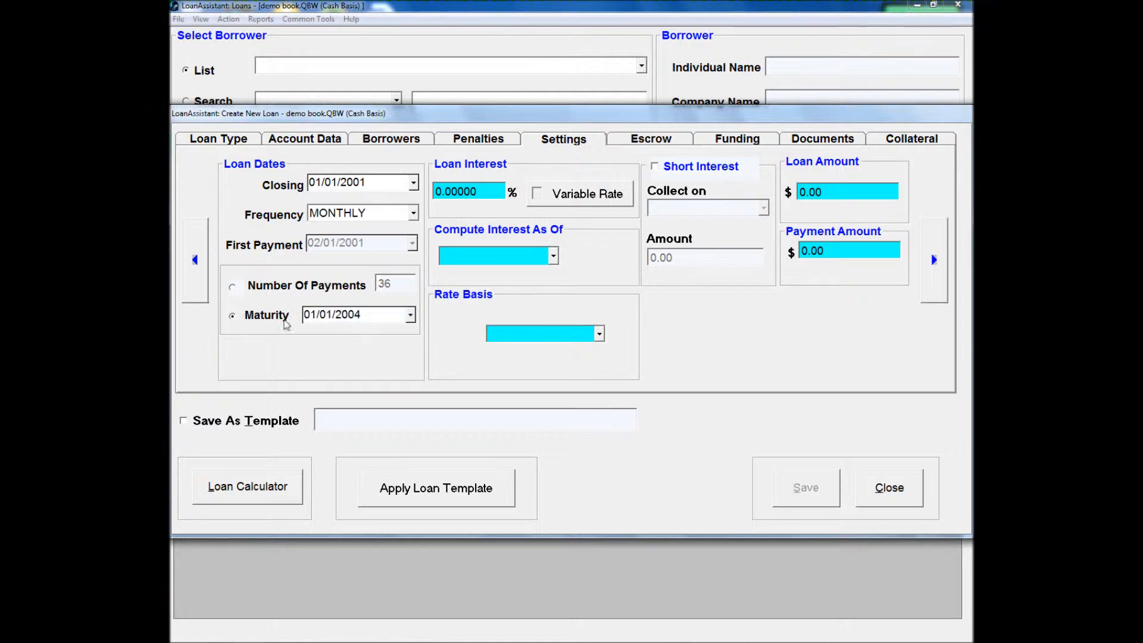
left_click(411, 317)
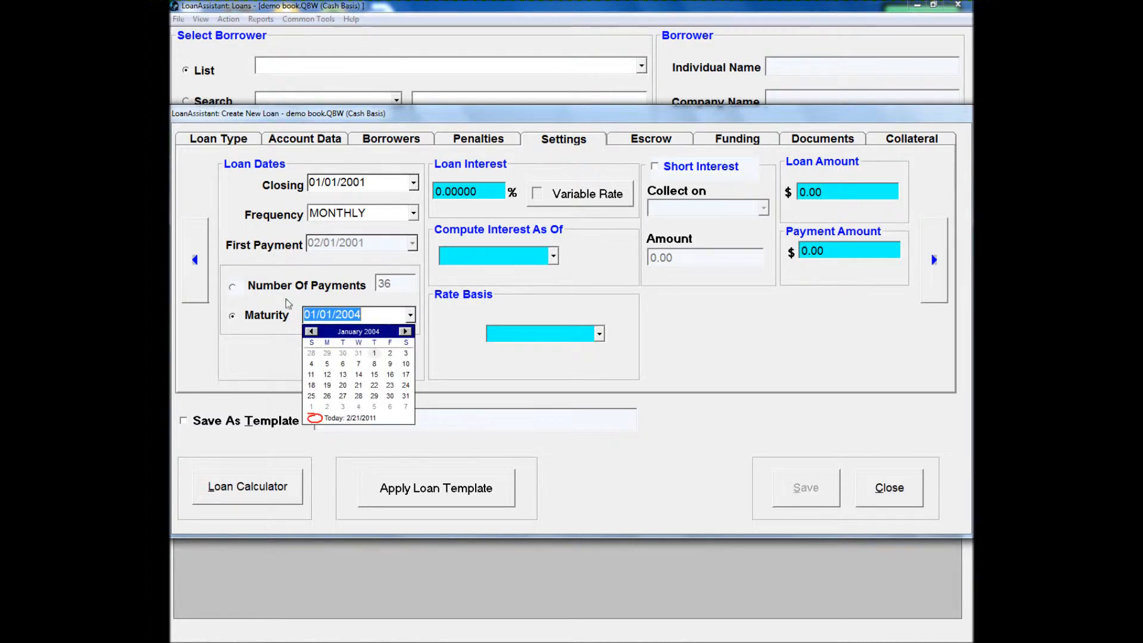
left_click(233, 287)
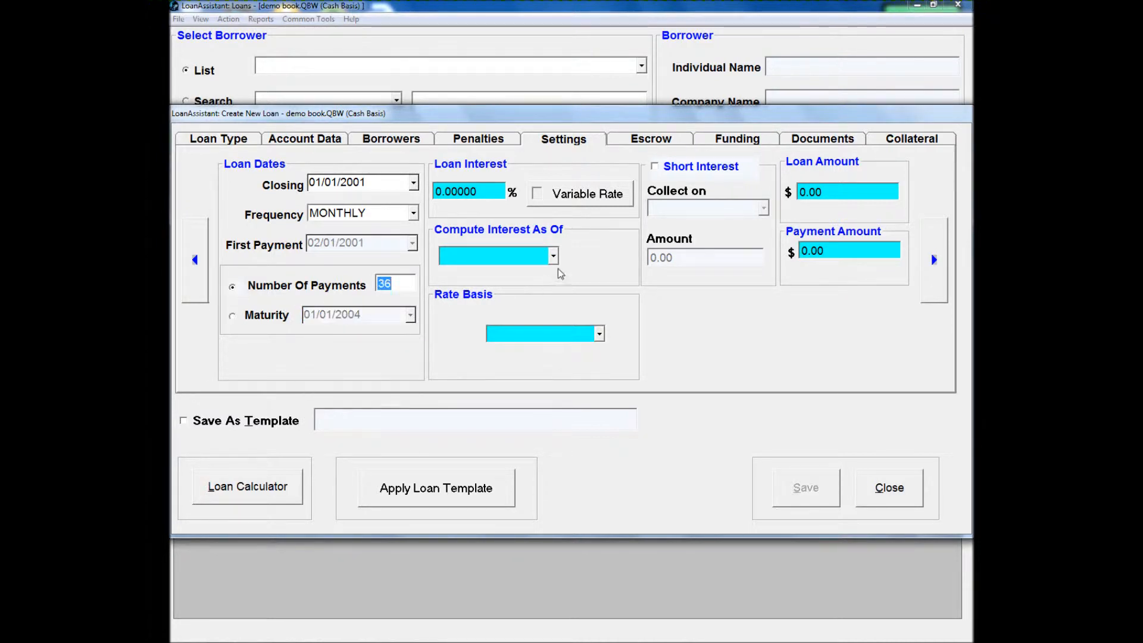
- Set the loan interest to 10% and compute interest as of the Due Date
left_click(486, 190)
type("10")
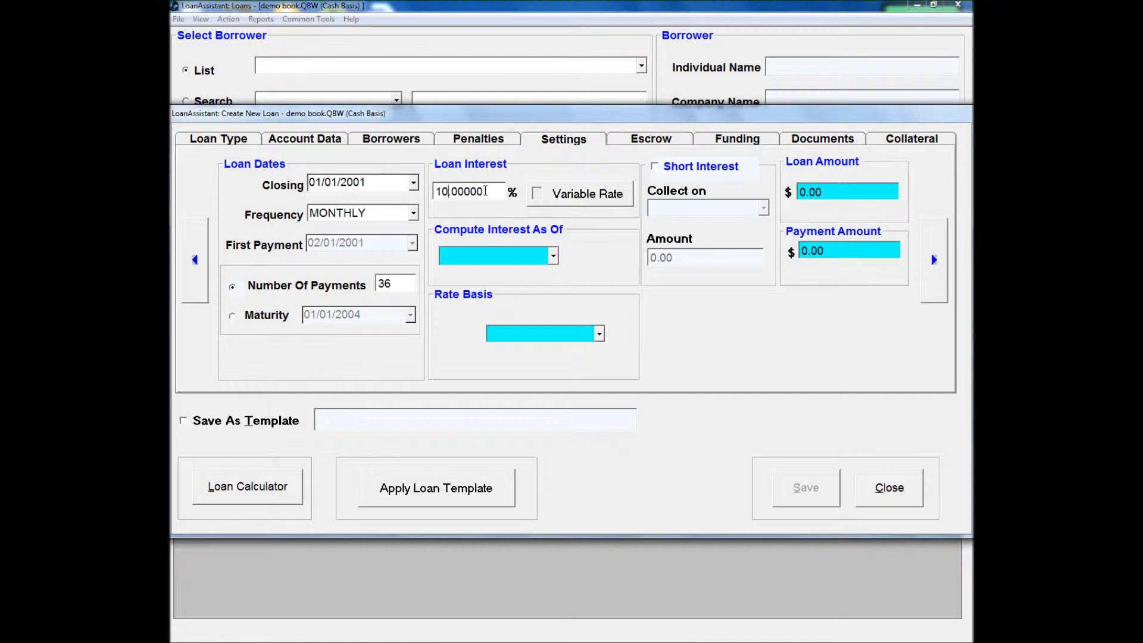
left_click(553, 256)
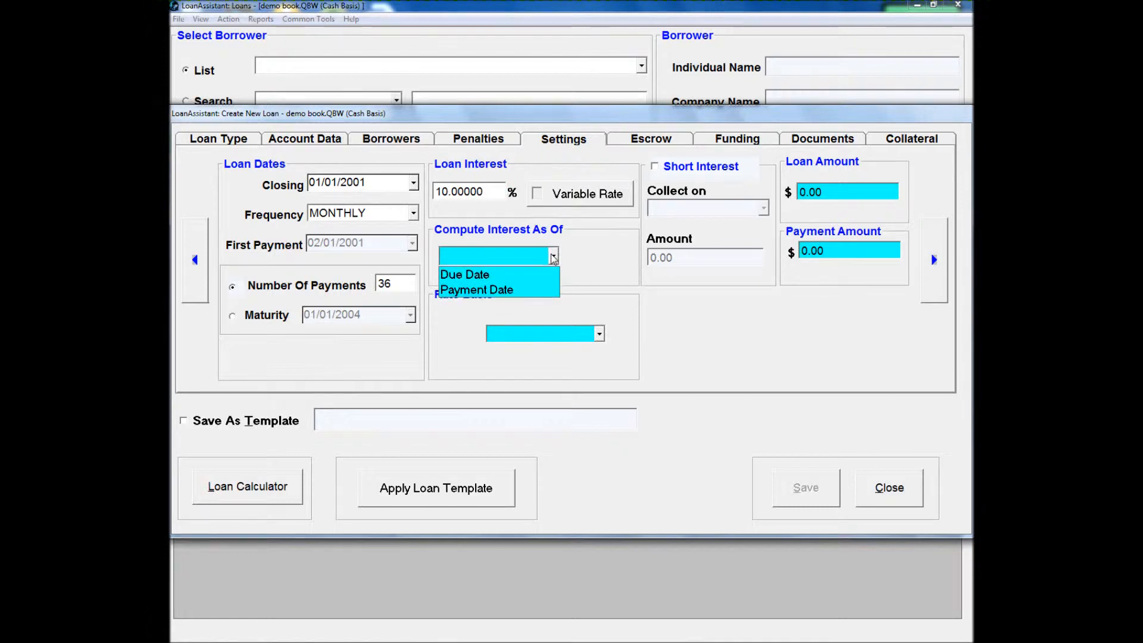
left_click(527, 274)
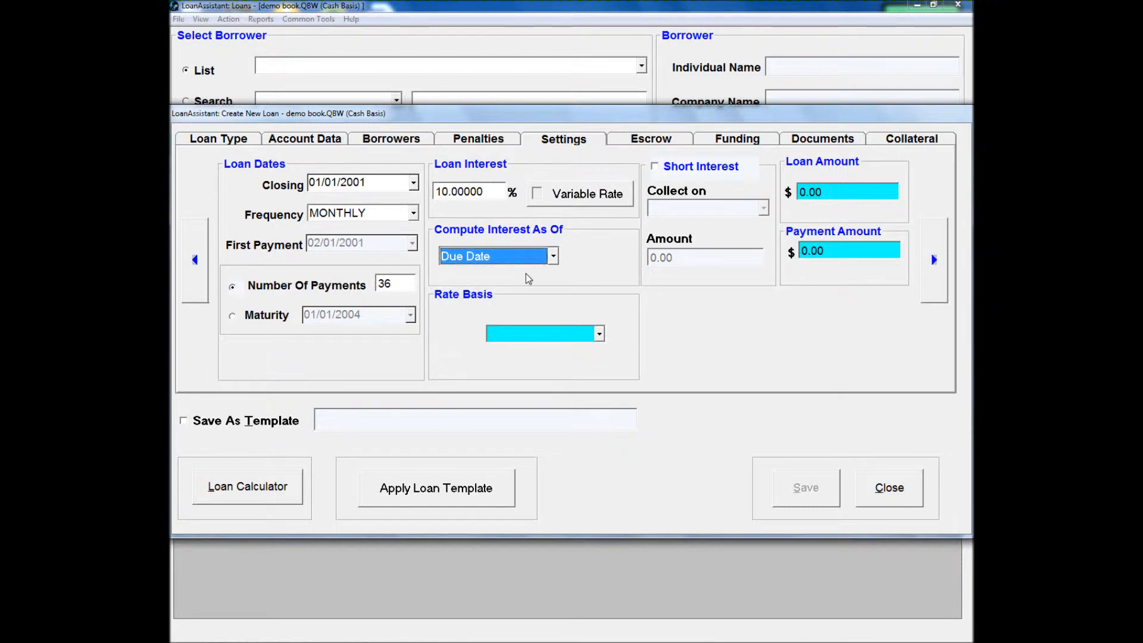
- Keep interest computed as of the Due Date and set the rate basis to Actual/365
left_click(538, 263)
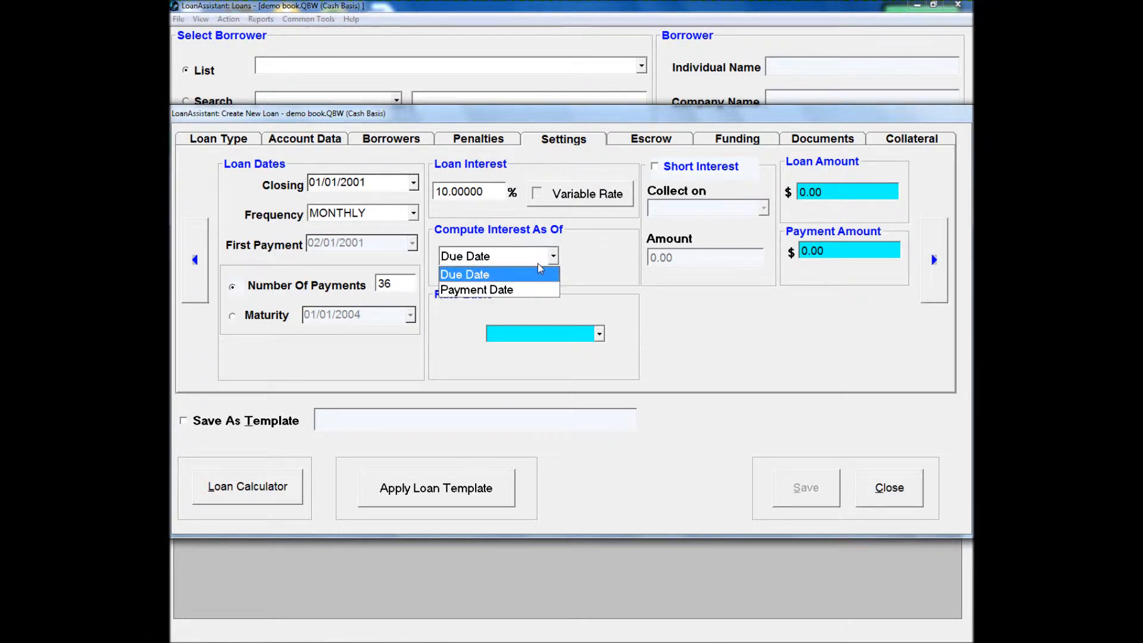
left_click(537, 264)
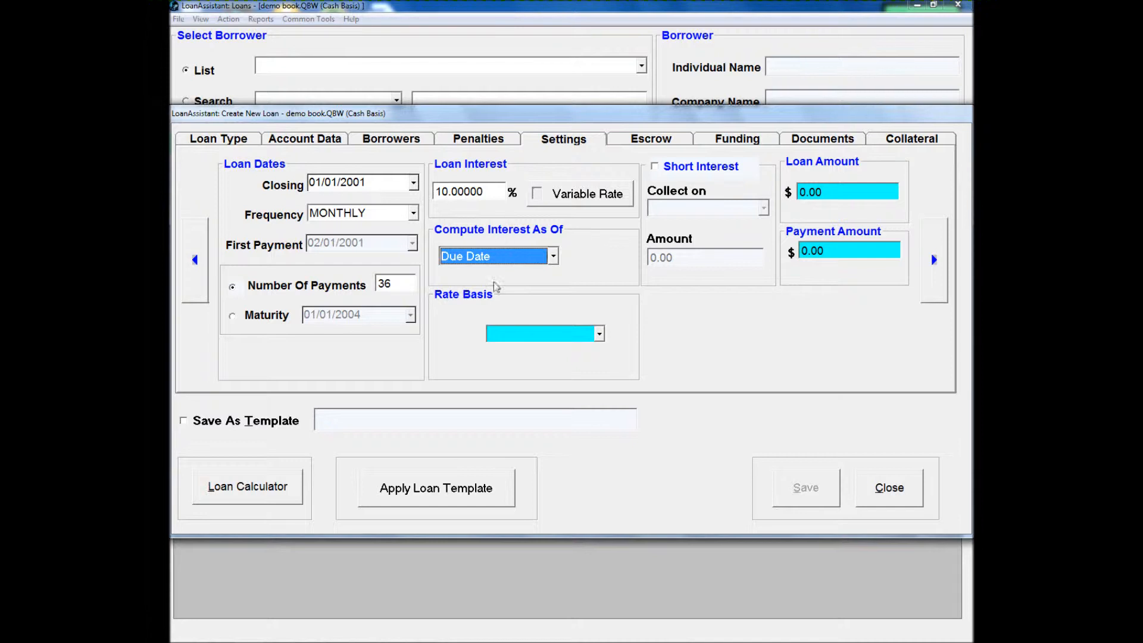
left_click(500, 333)
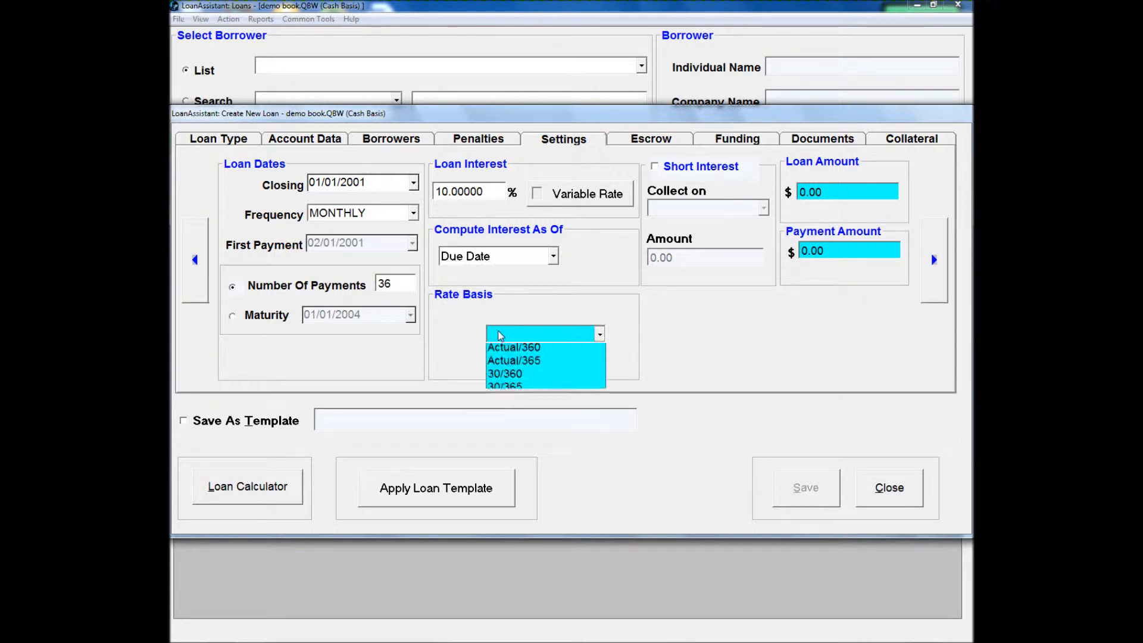
left_click(562, 367)
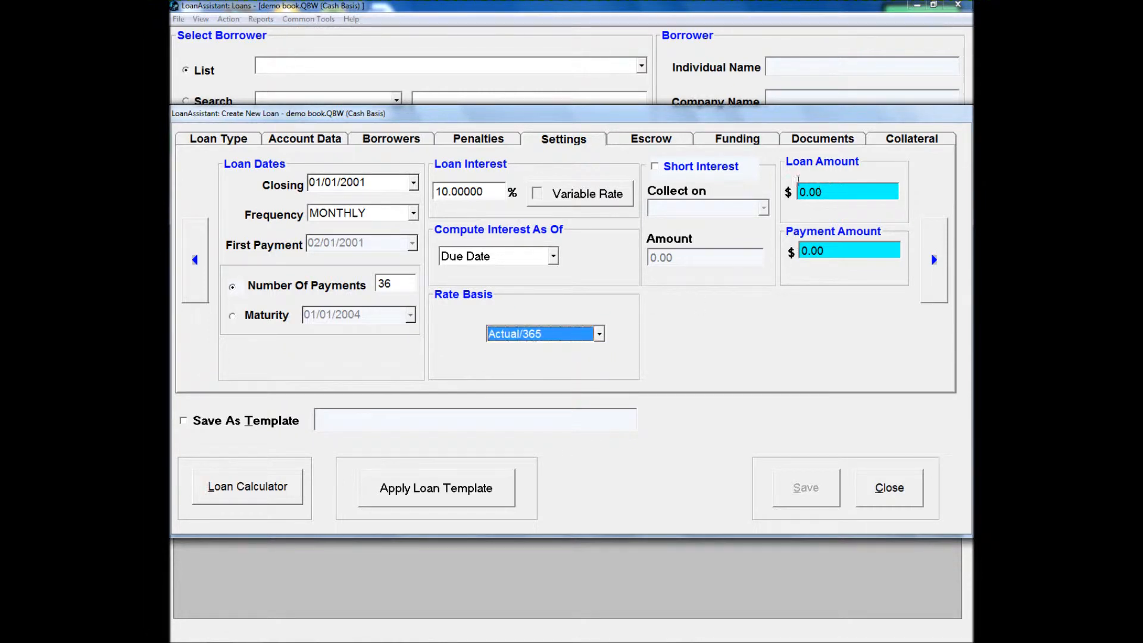
- Try the short interest collection options First payment and Loan day, and turn short interest back off
left_click(665, 168)
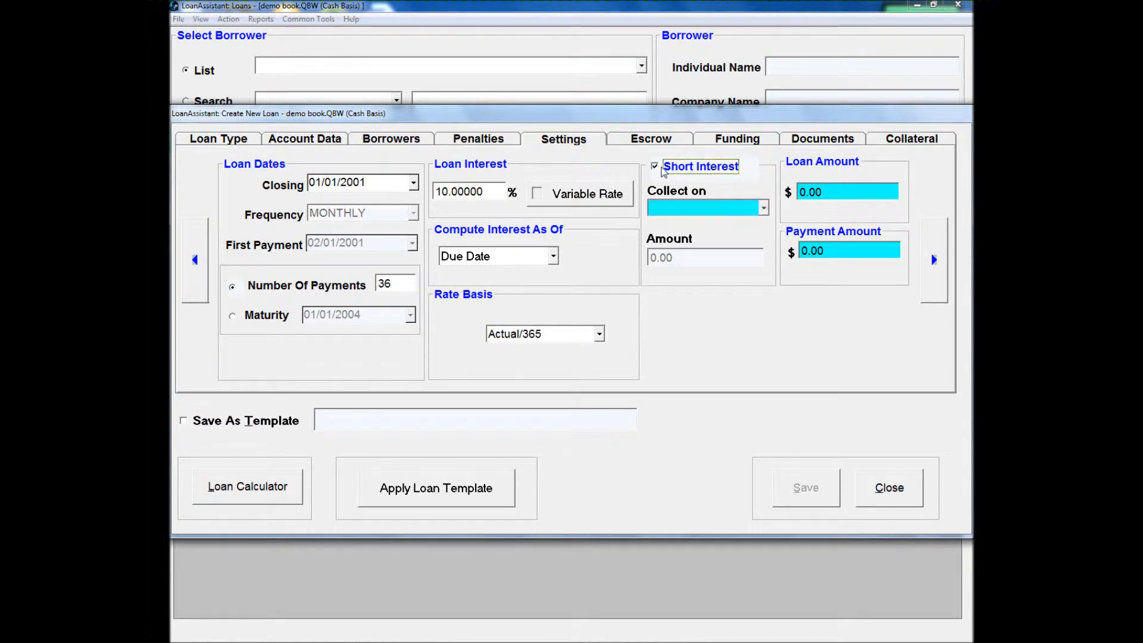
left_click(701, 214)
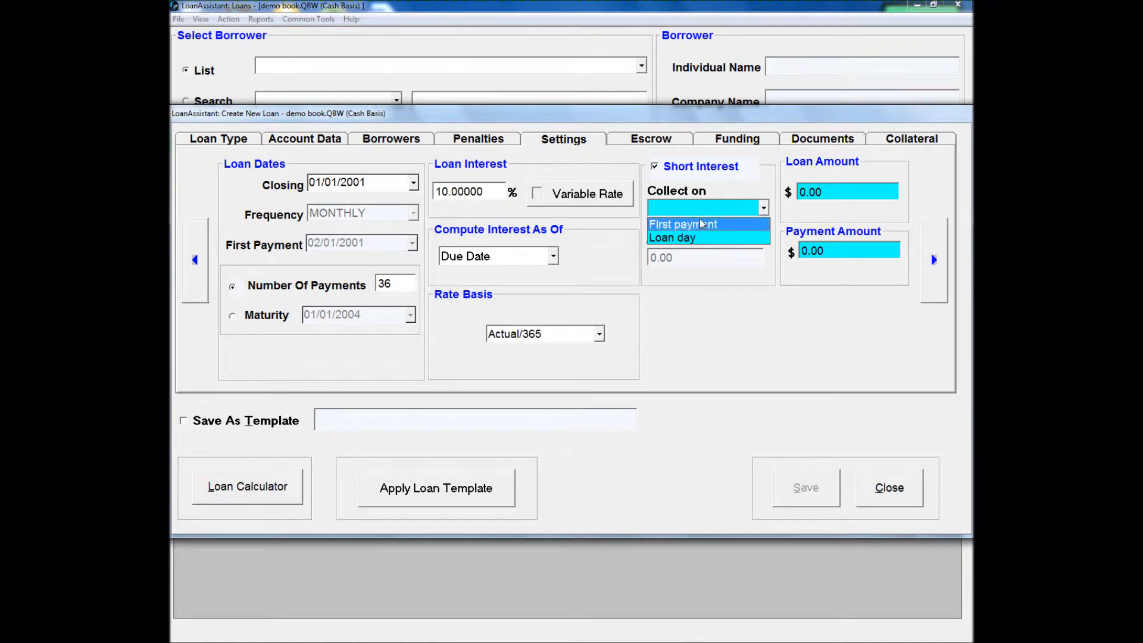
left_click(700, 225)
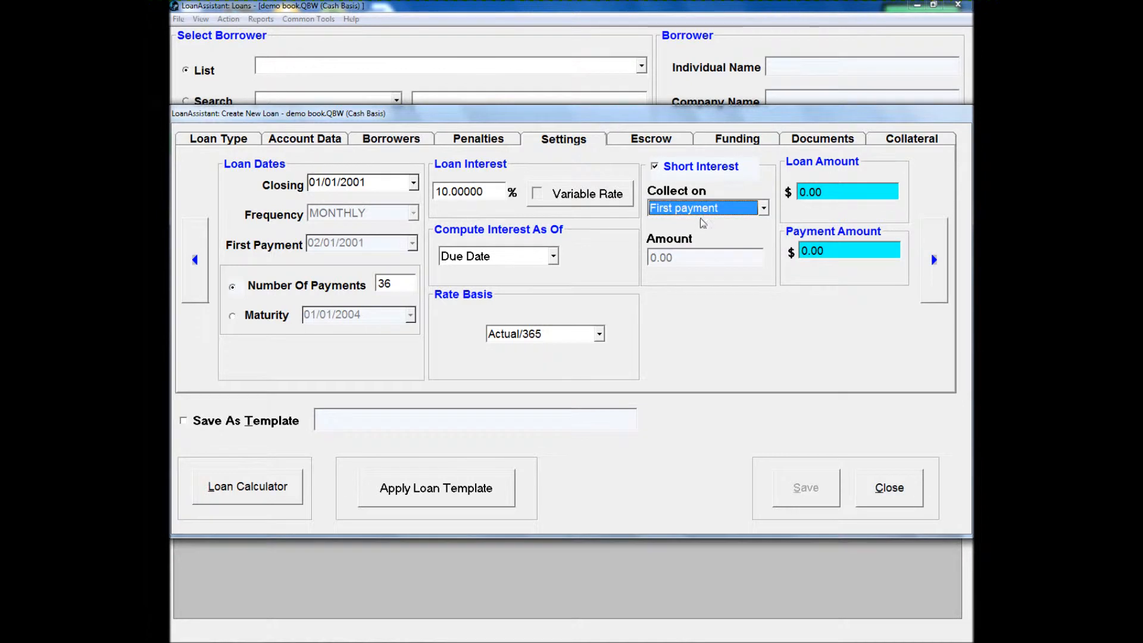
left_click(702, 210)
left_click(702, 238)
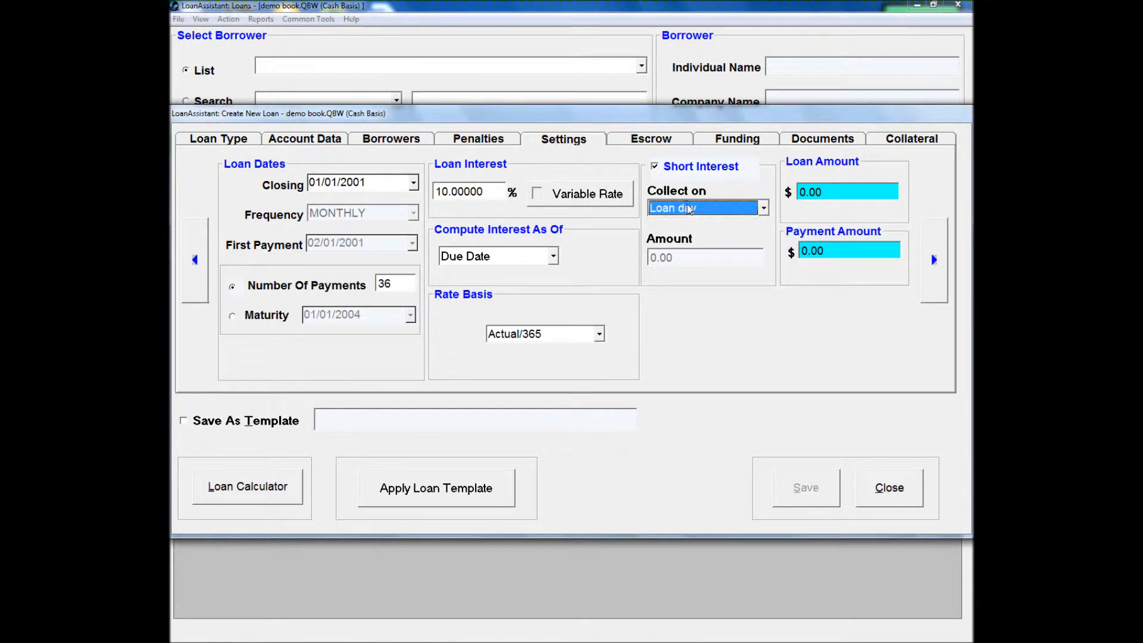
left_click(670, 169)
- Set the loan amount to $120,000.00 and review the full payment schedule in the loan calculator
left_click(838, 197)
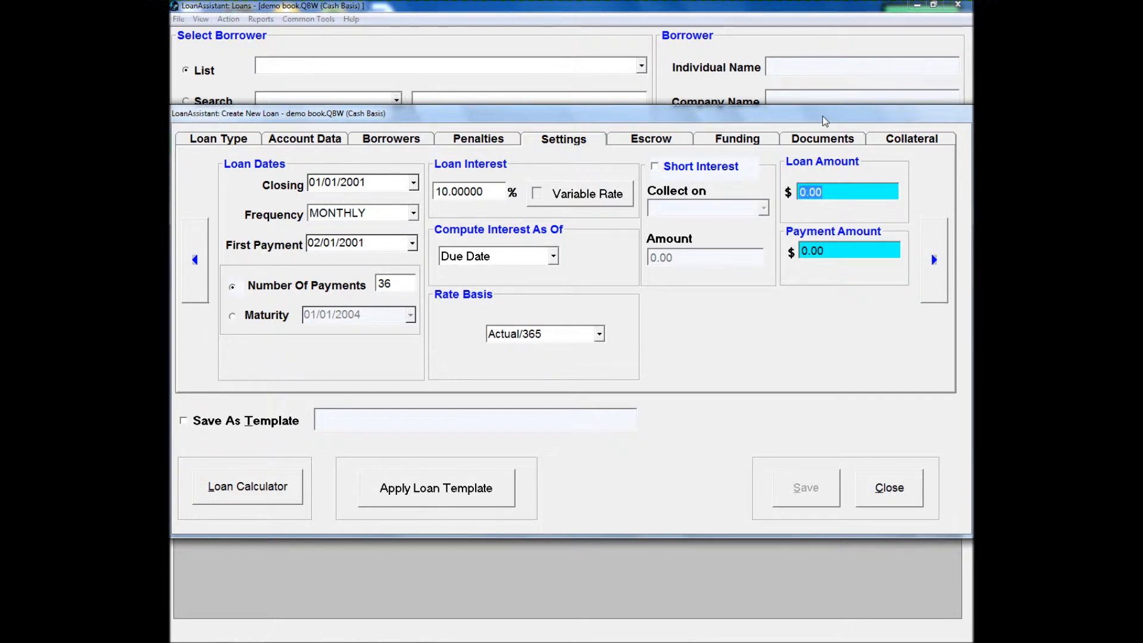
type("120000")
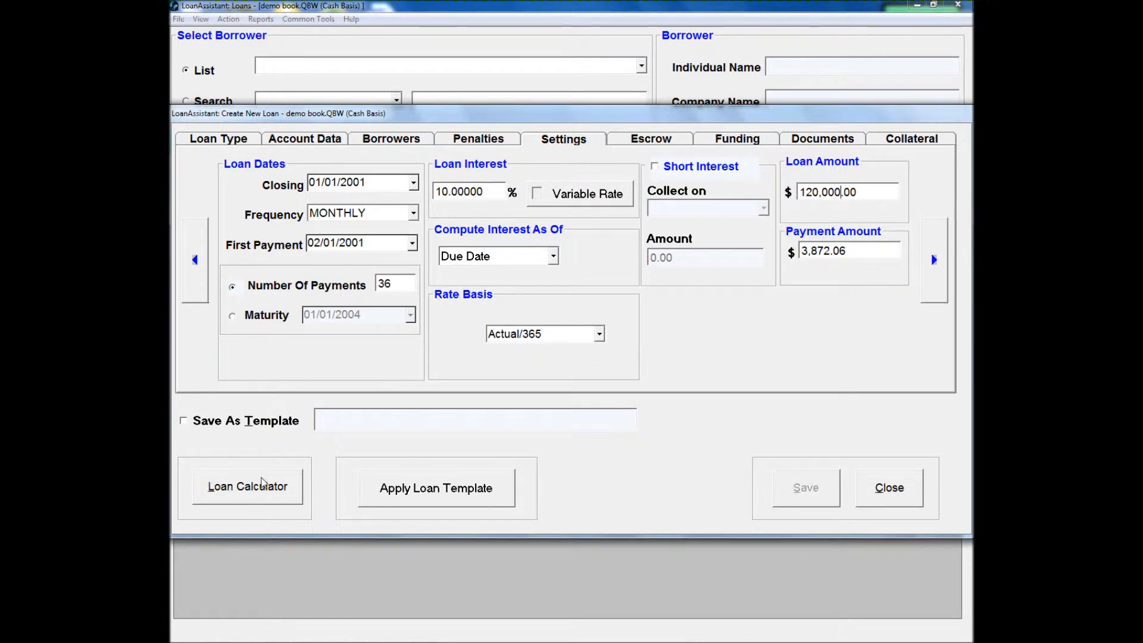
left_click(263, 483)
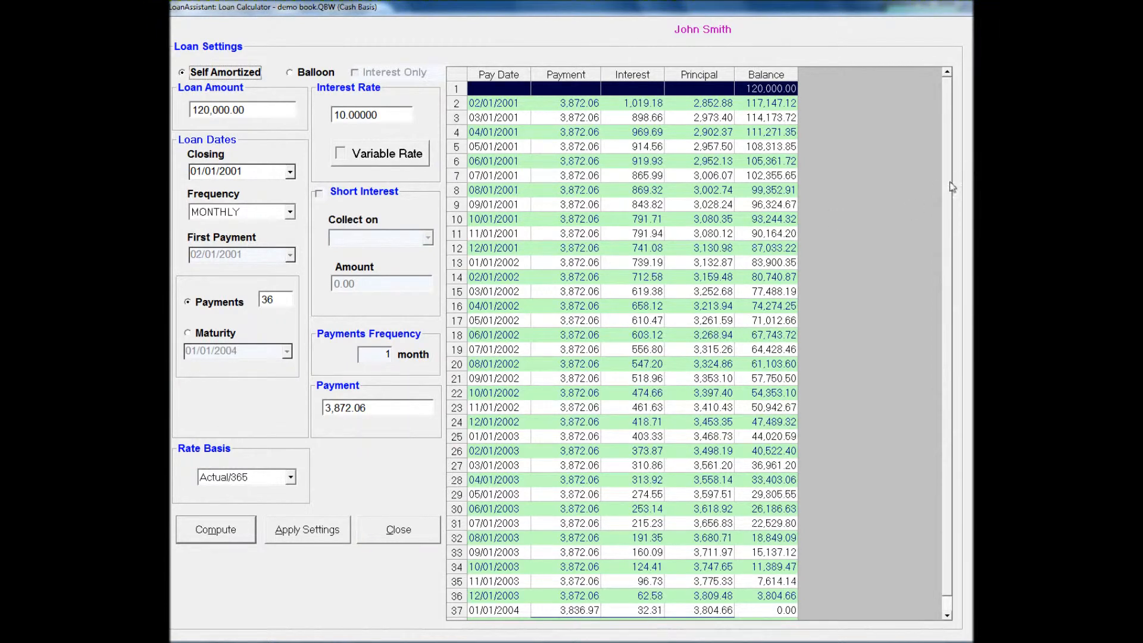
scroll(948, 241, "down", 1)
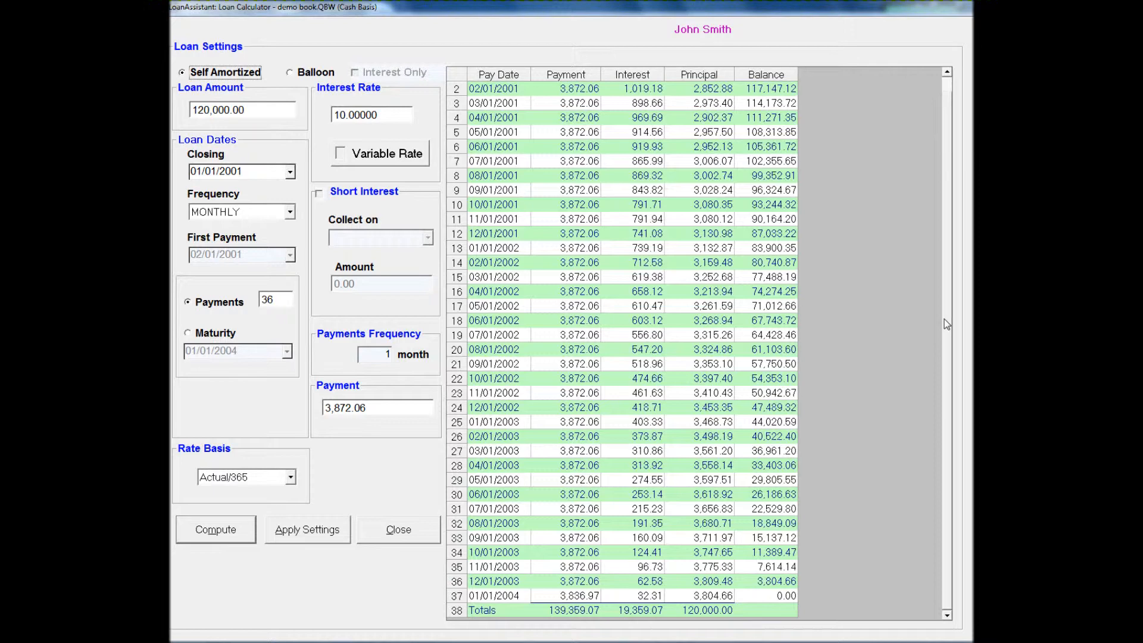
scroll(938, 212, "up", 1)
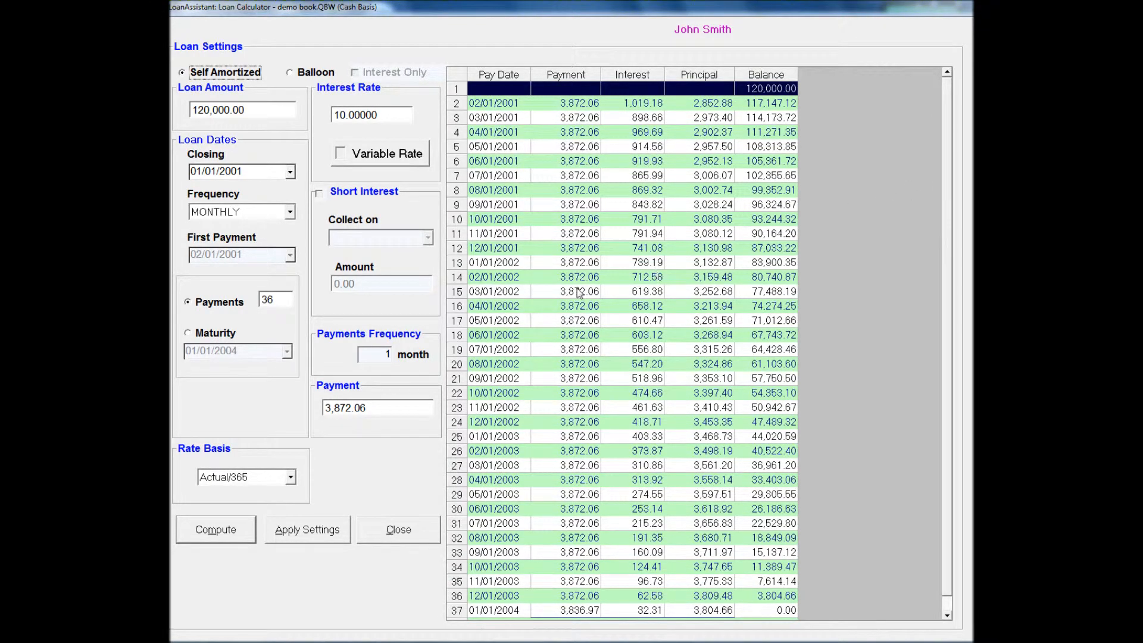
- Set the calculator's payment to 4,000.00, recompute the schedule and apply the settings to the new loan
left_click(398, 407)
type("4,000")
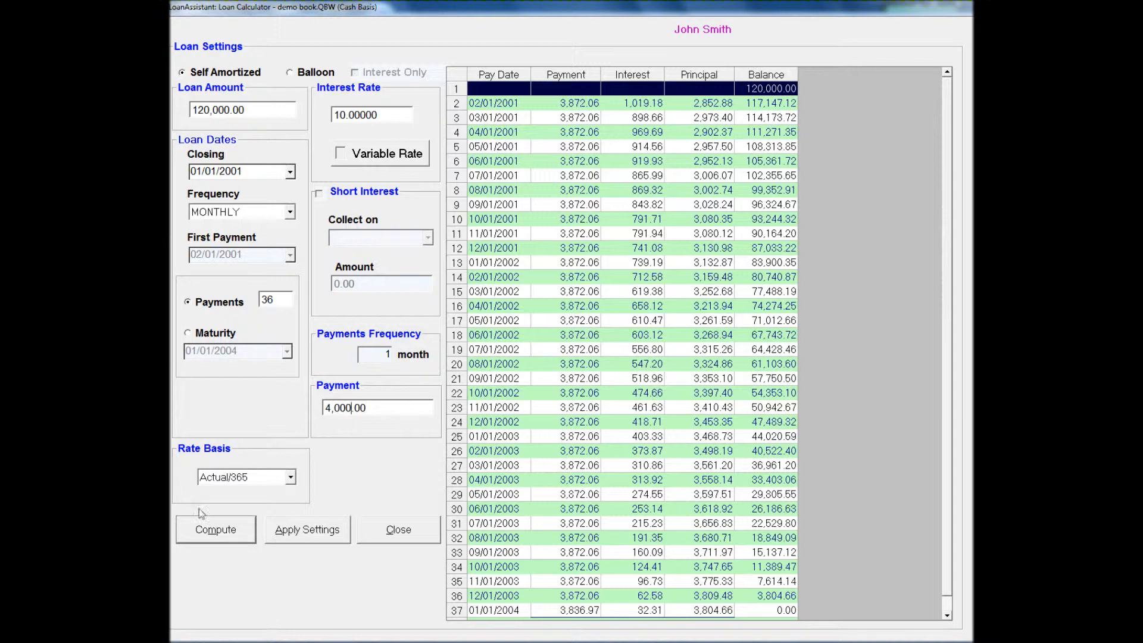
left_click(207, 531)
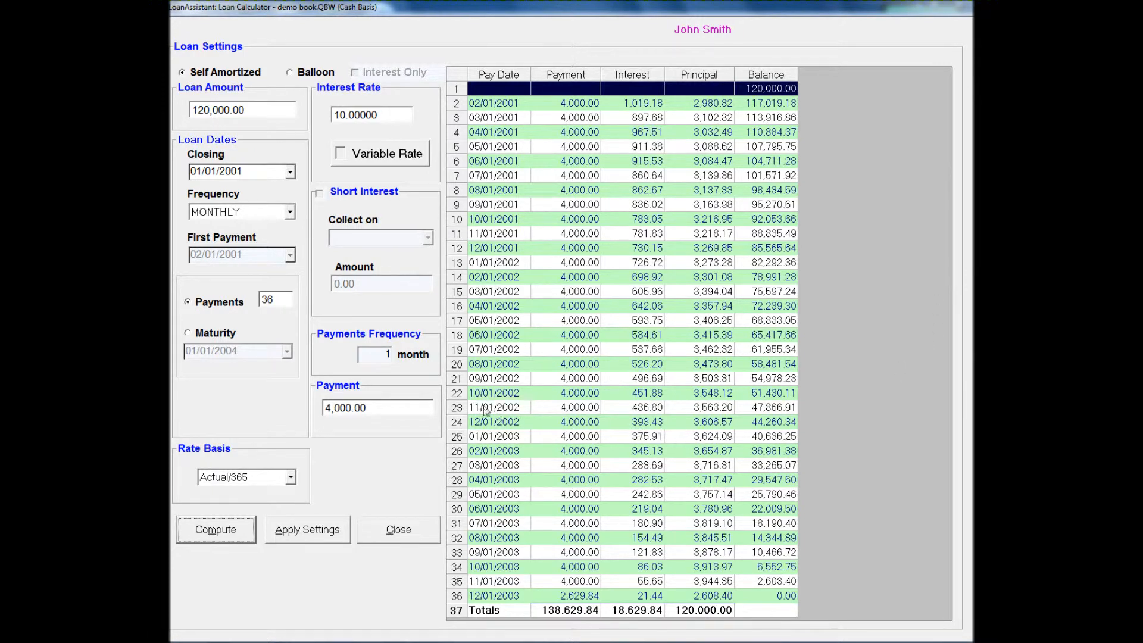
left_click(312, 535)
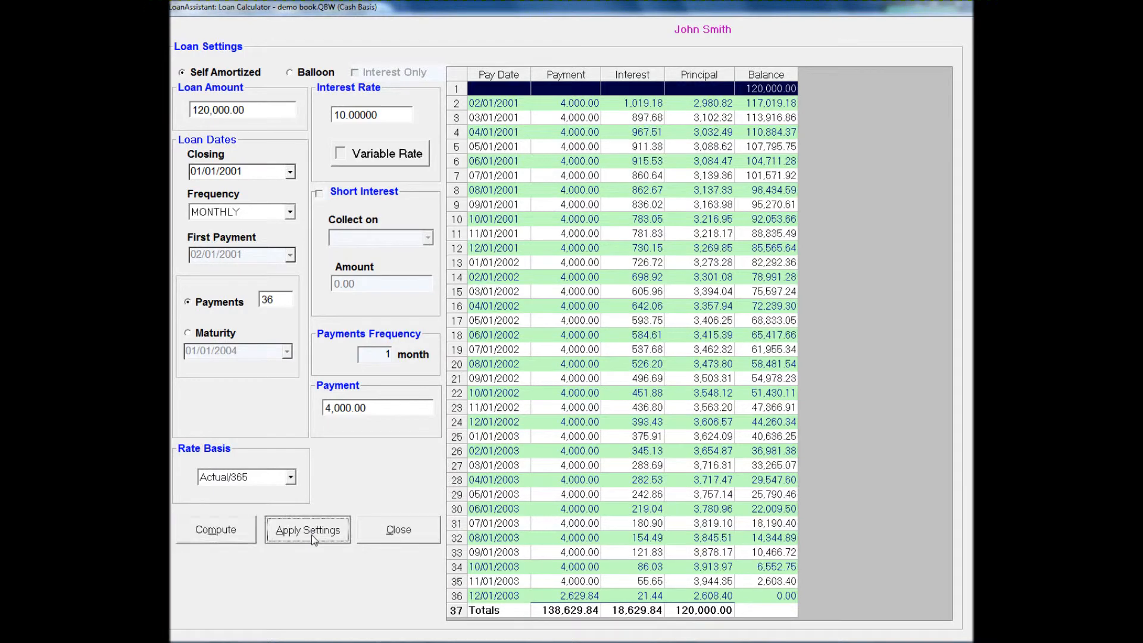
left_click(868, 251)
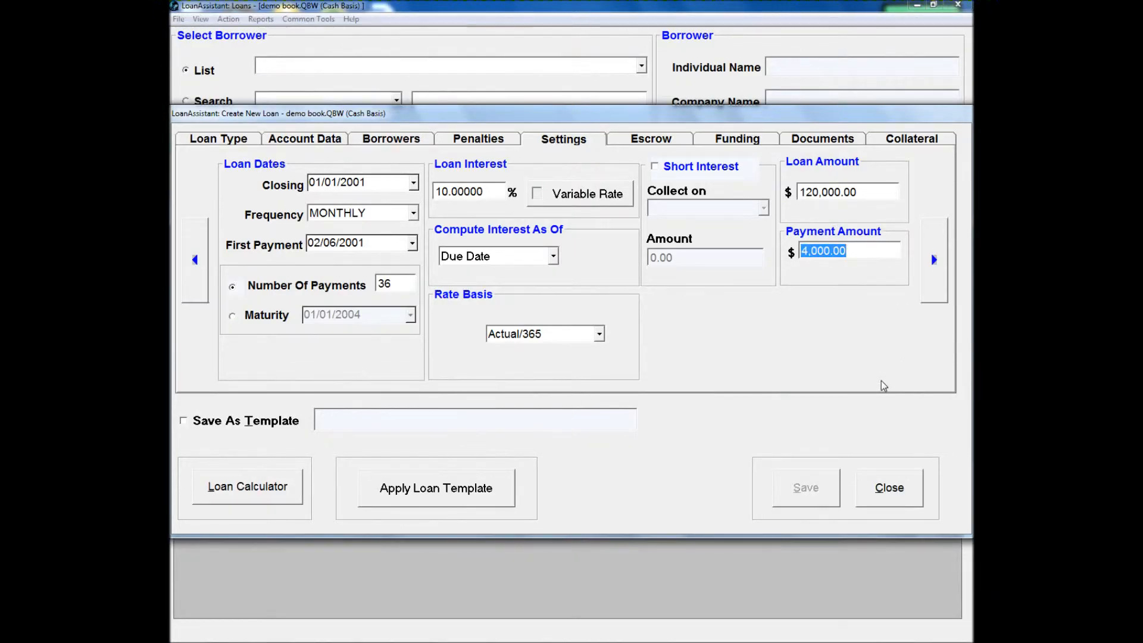
- Look over the loan's escrow settings and open its funding details
left_click(653, 143)
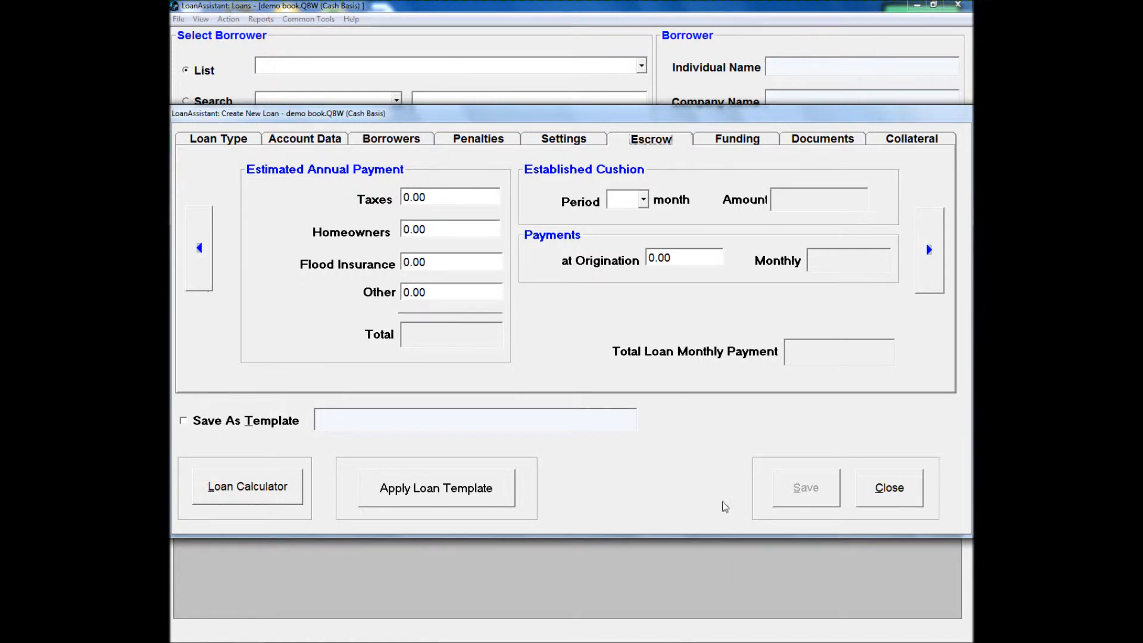
left_click(727, 146)
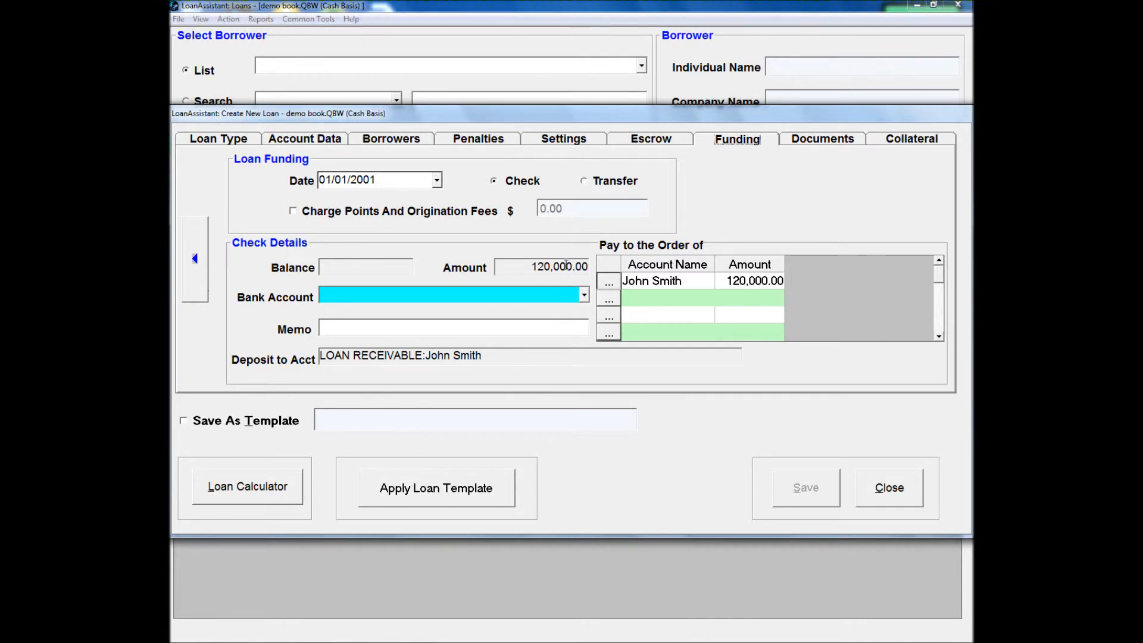
- Try funding the loan by transfer with SAVING LIABILITY and LOAN RECEIVABLE as accounts, and return the funding method to check
left_click(583, 182)
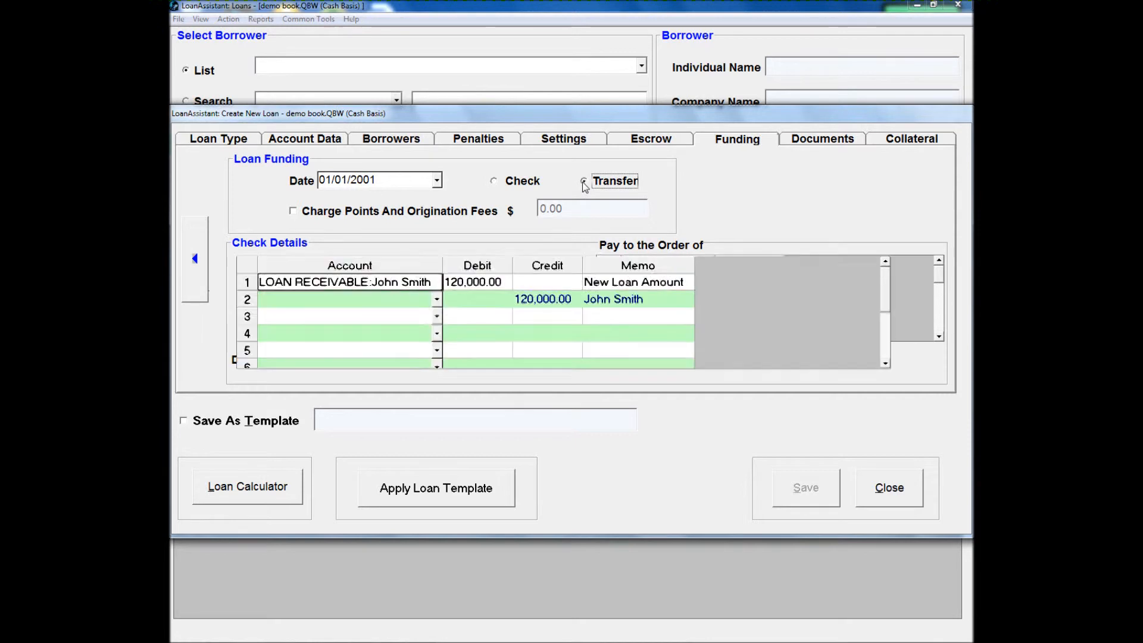
left_click_drag(451, 268, 531, 266)
left_click(527, 299)
left_click_drag(526, 326, 526, 349)
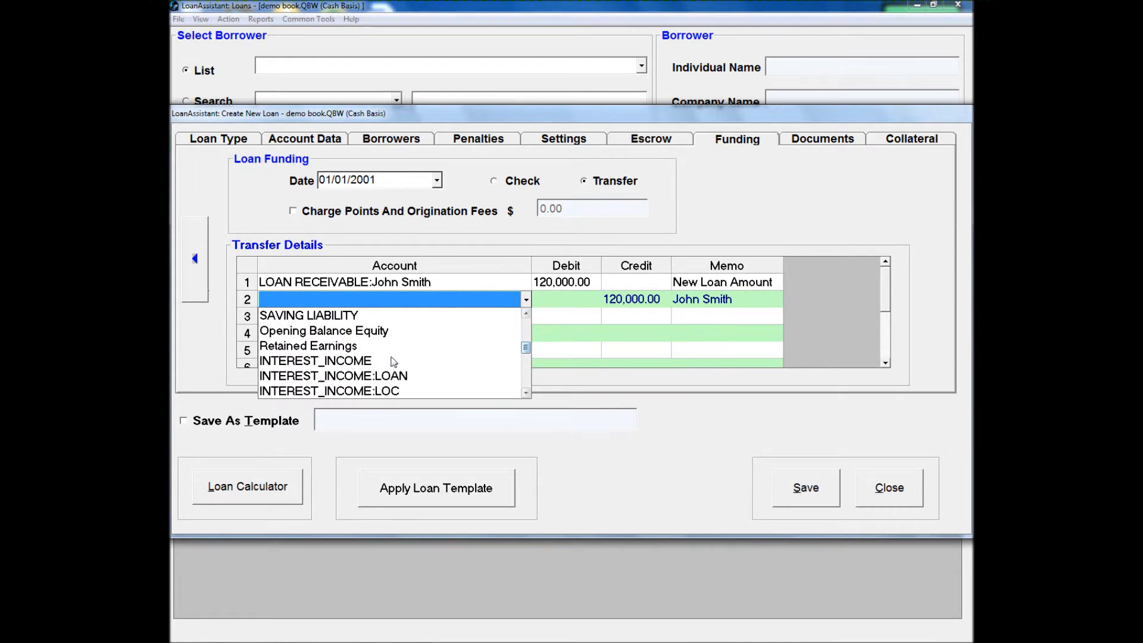
left_click(387, 376)
left_click(438, 301)
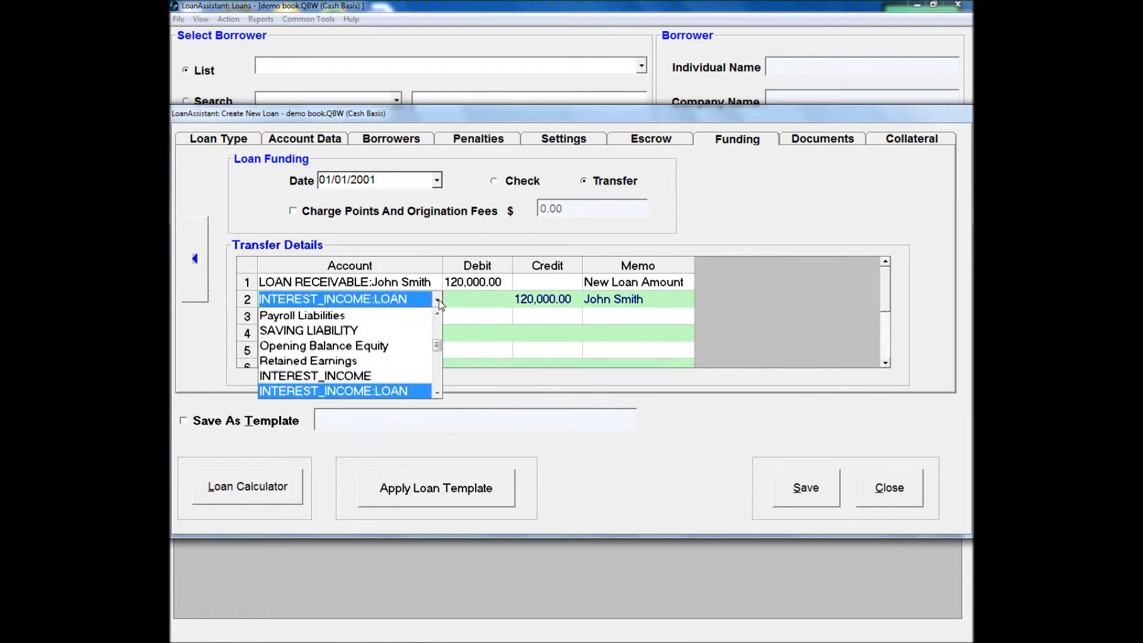
left_click(380, 331)
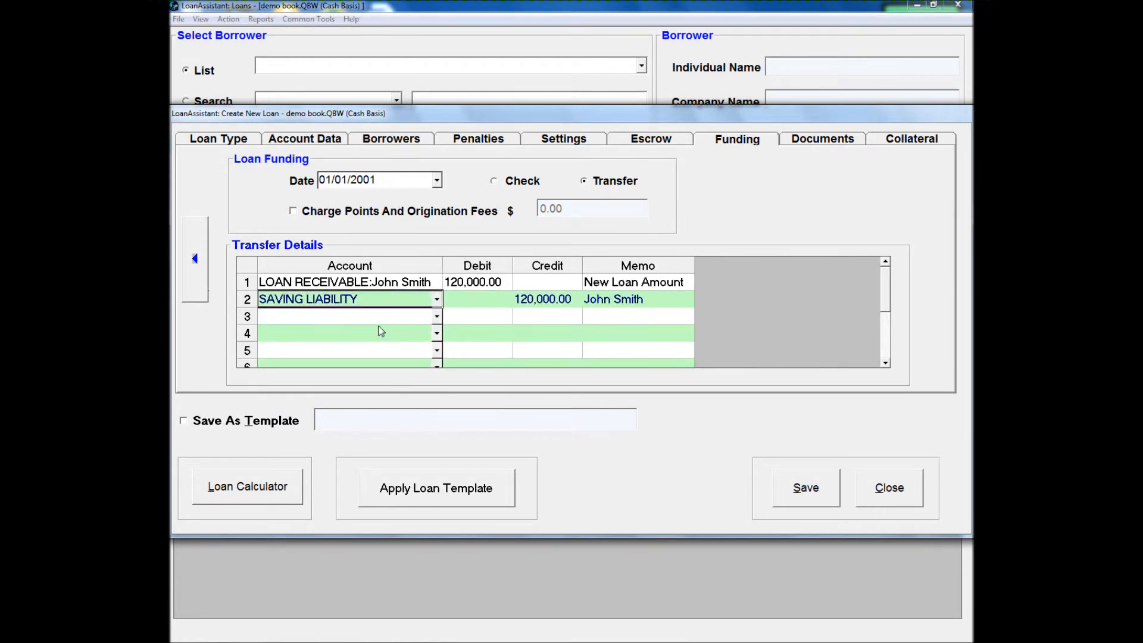
left_click(437, 317)
left_click(352, 395)
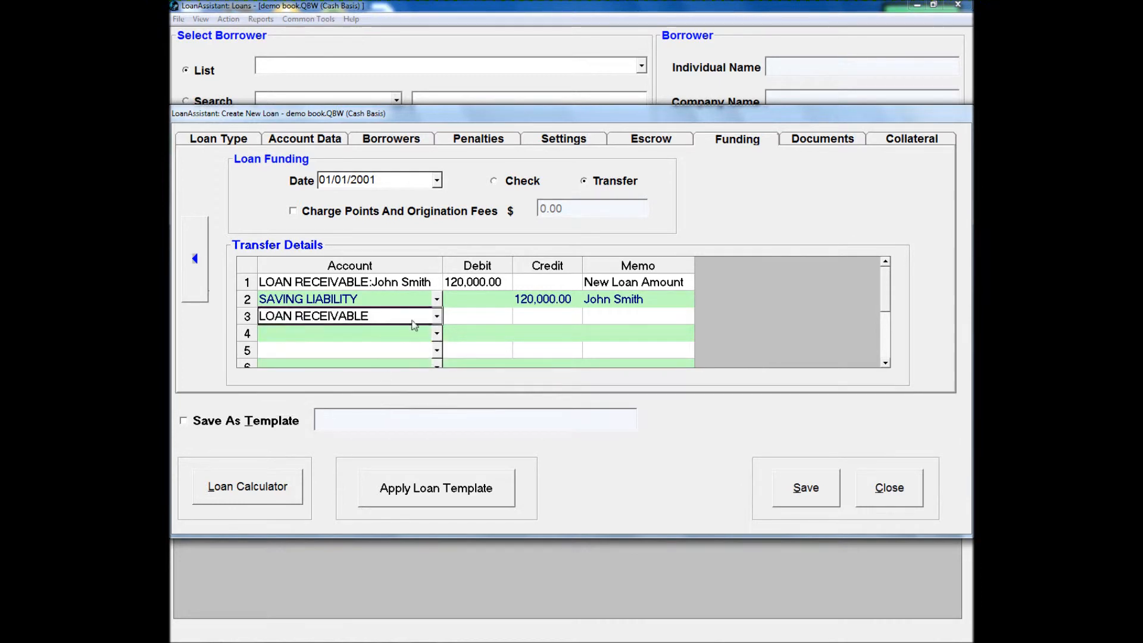
left_click(493, 182)
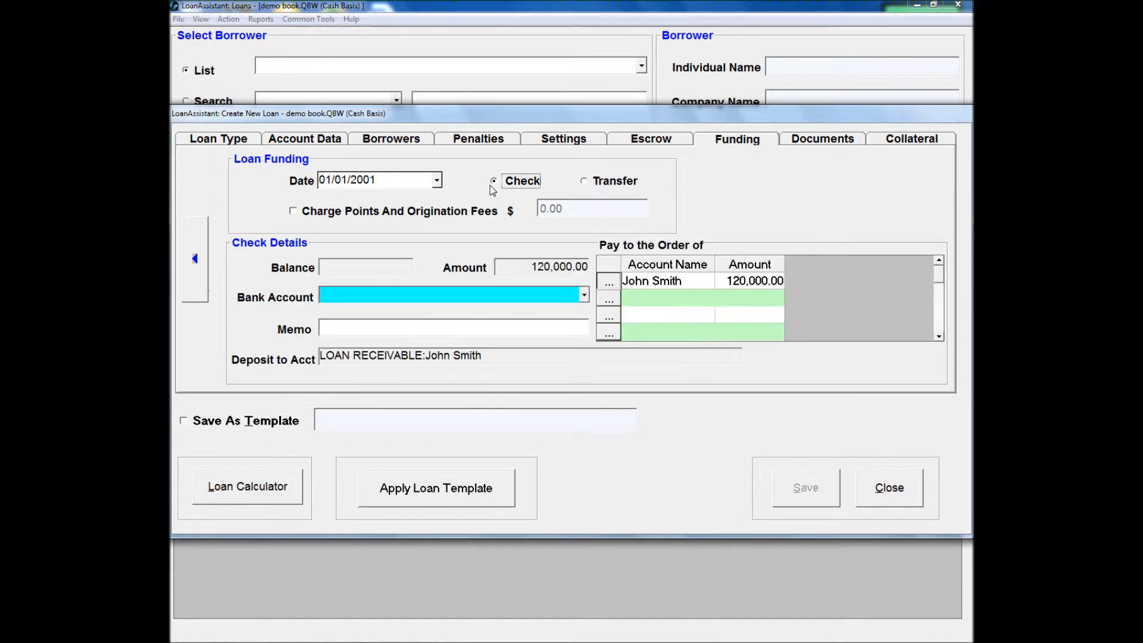
- Leave points and origination fees uncharged and select CASH as the bank account for the funding check
left_click(386, 211)
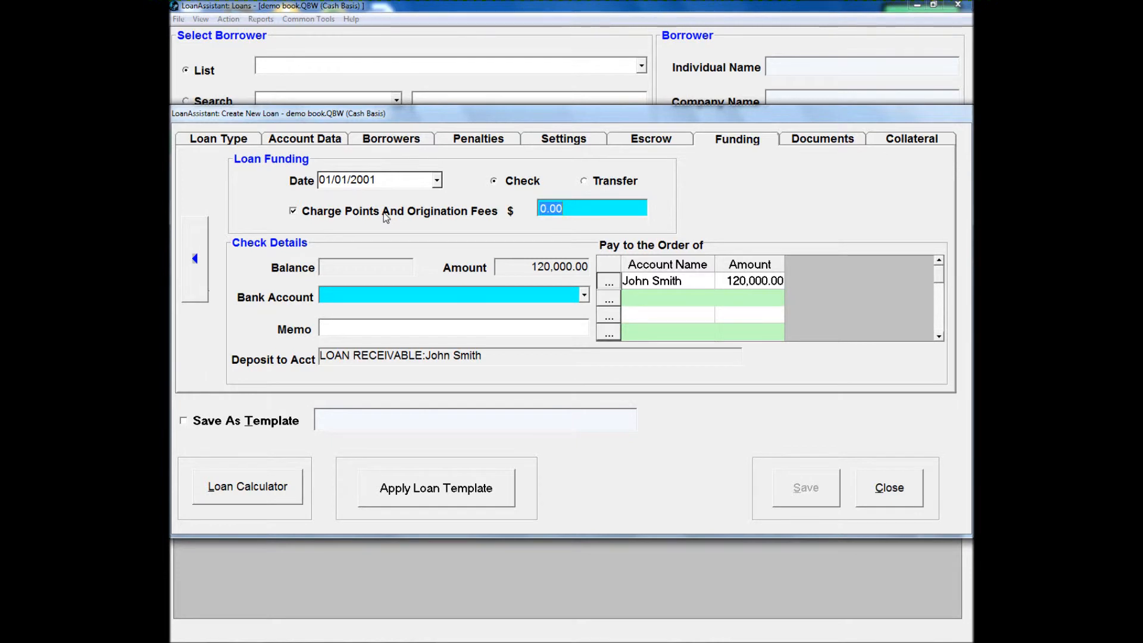
left_click(386, 218)
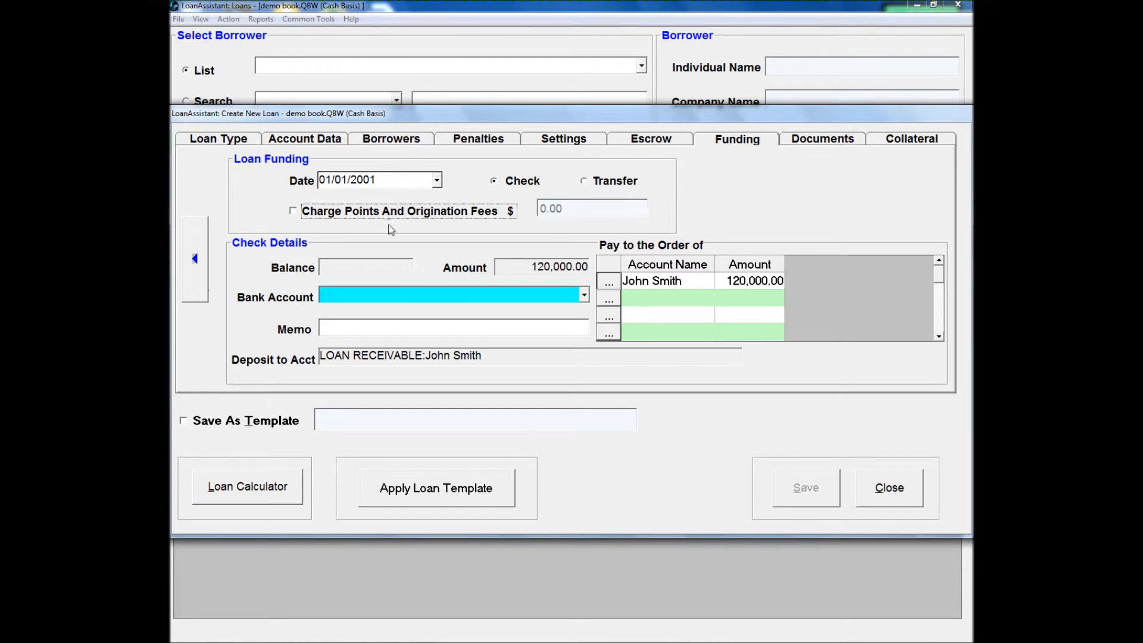
left_click(408, 299)
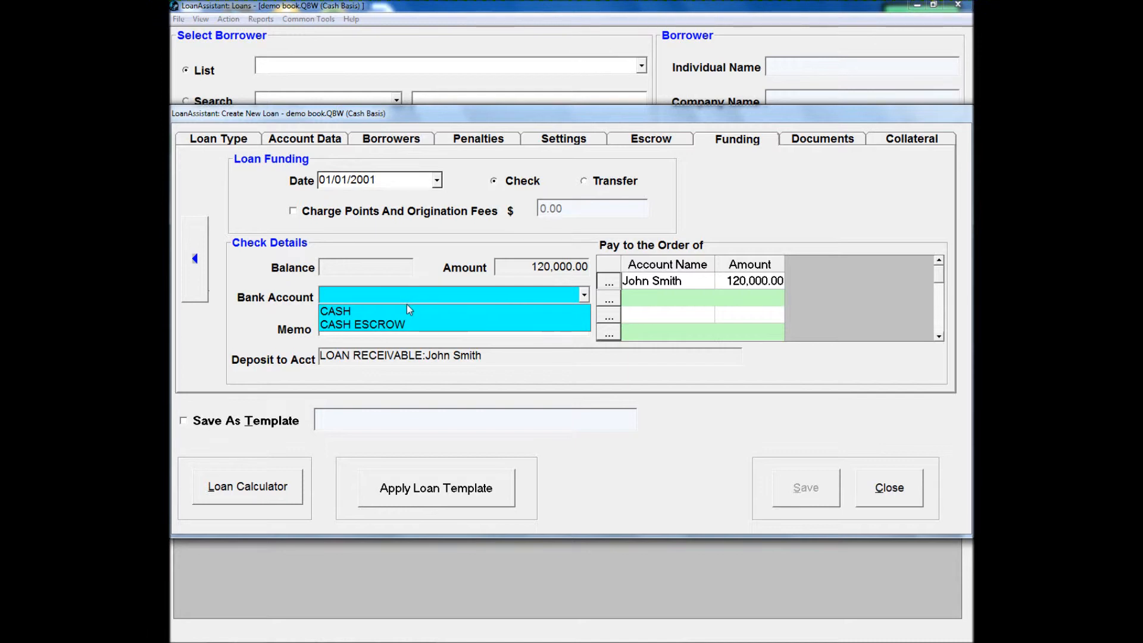
left_click(406, 310)
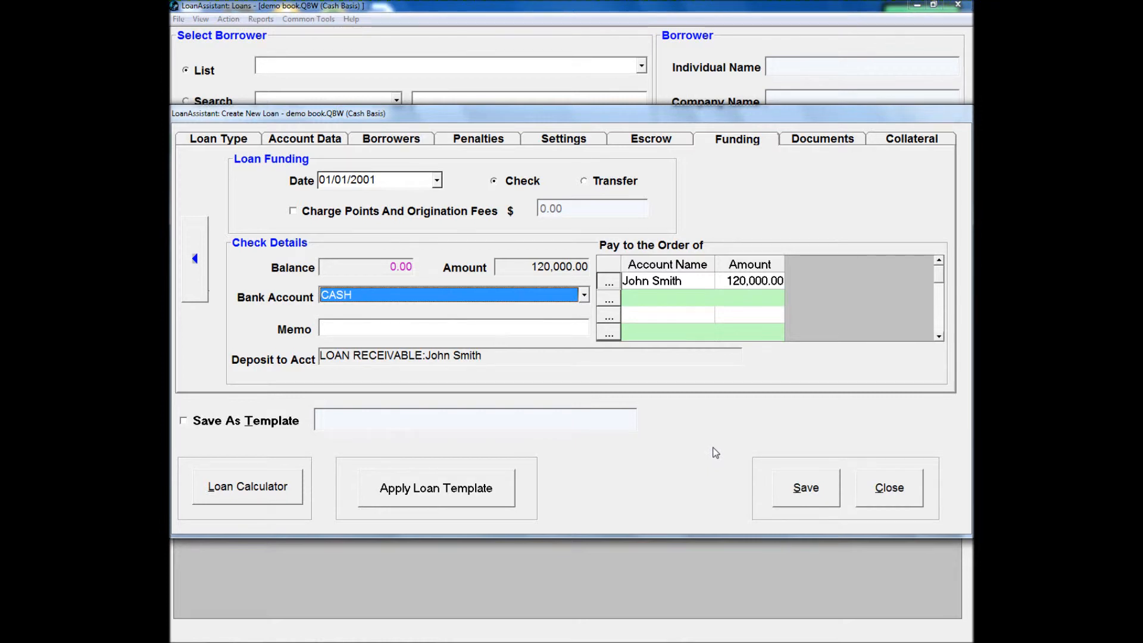
- Store the loan settings as a template named Loan ABC and save the new loan
left_click(545, 421)
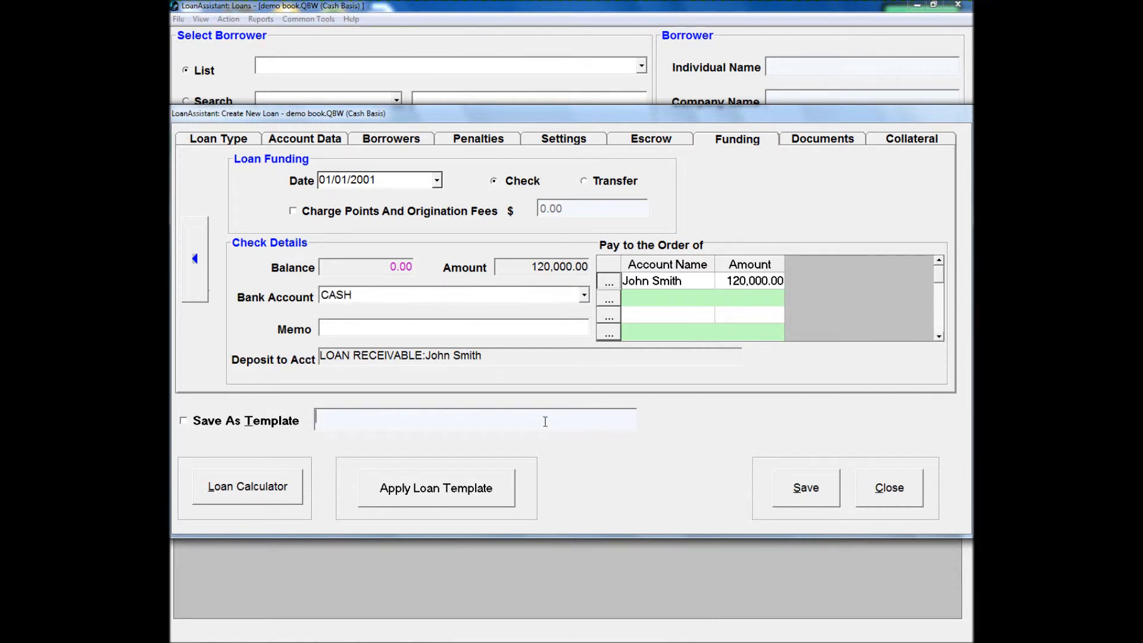
left_click(184, 421)
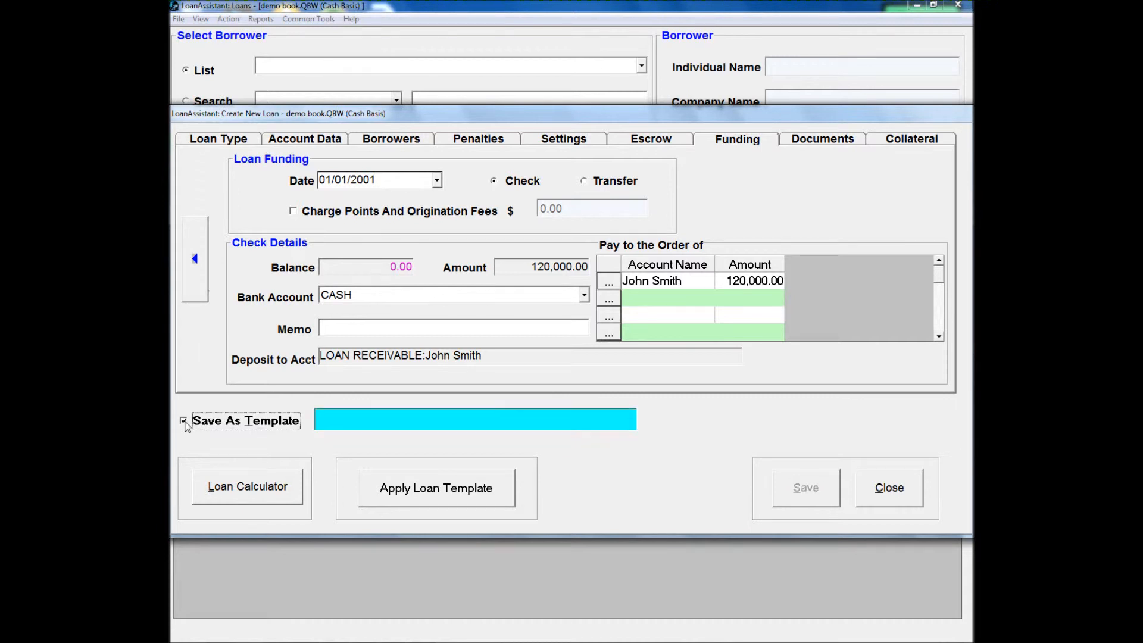
left_click(330, 422)
type("Loan ABC")
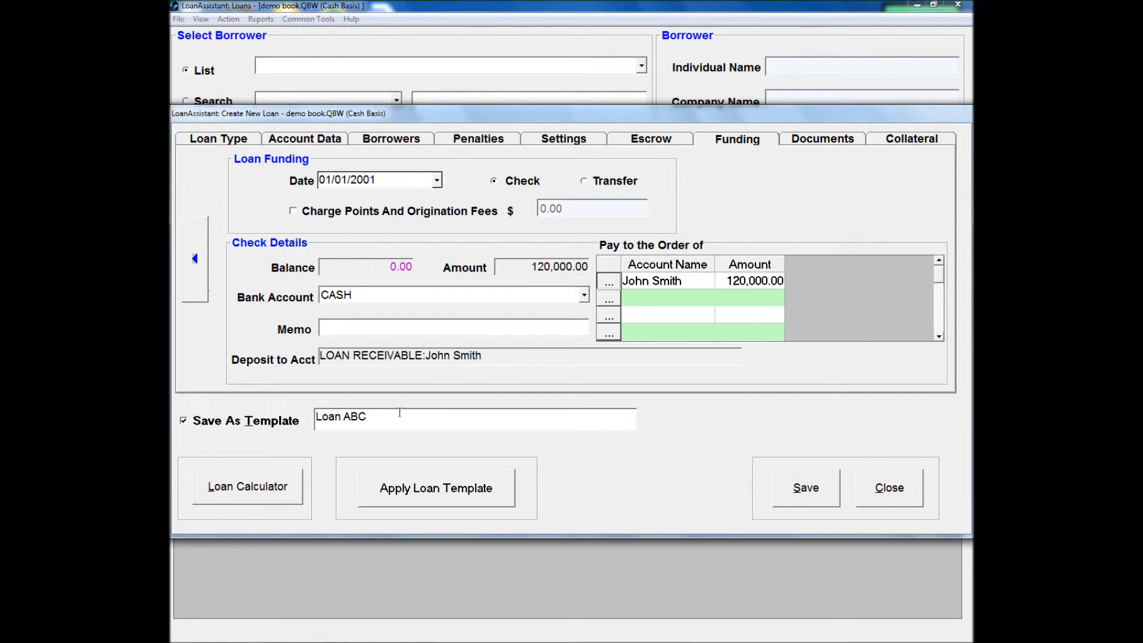
left_click(822, 486)
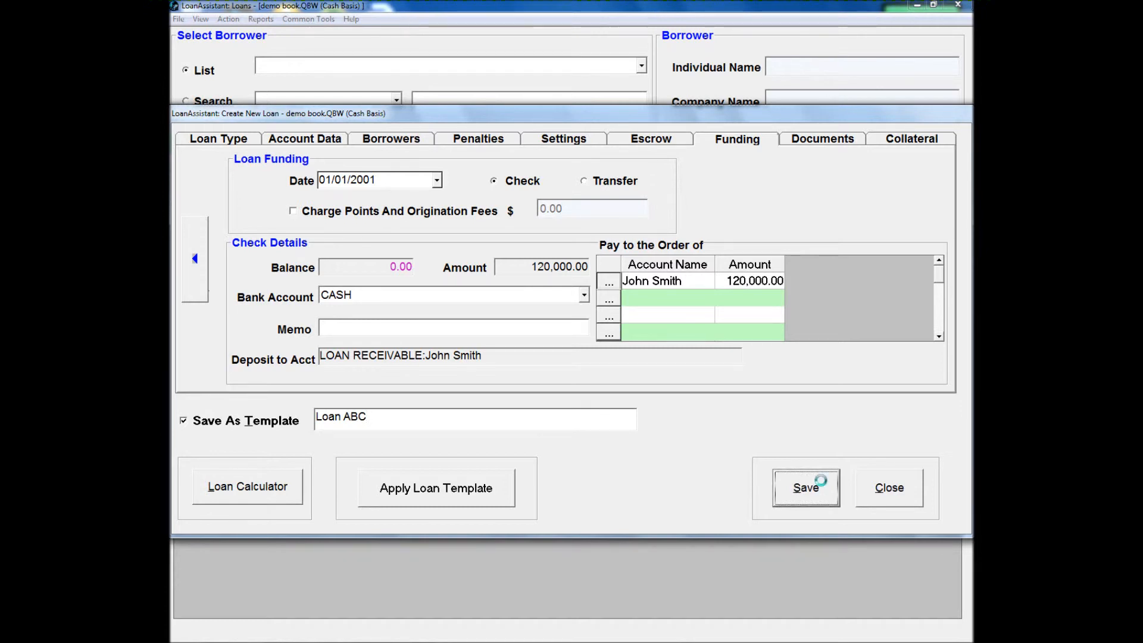
left_click(633, 371)
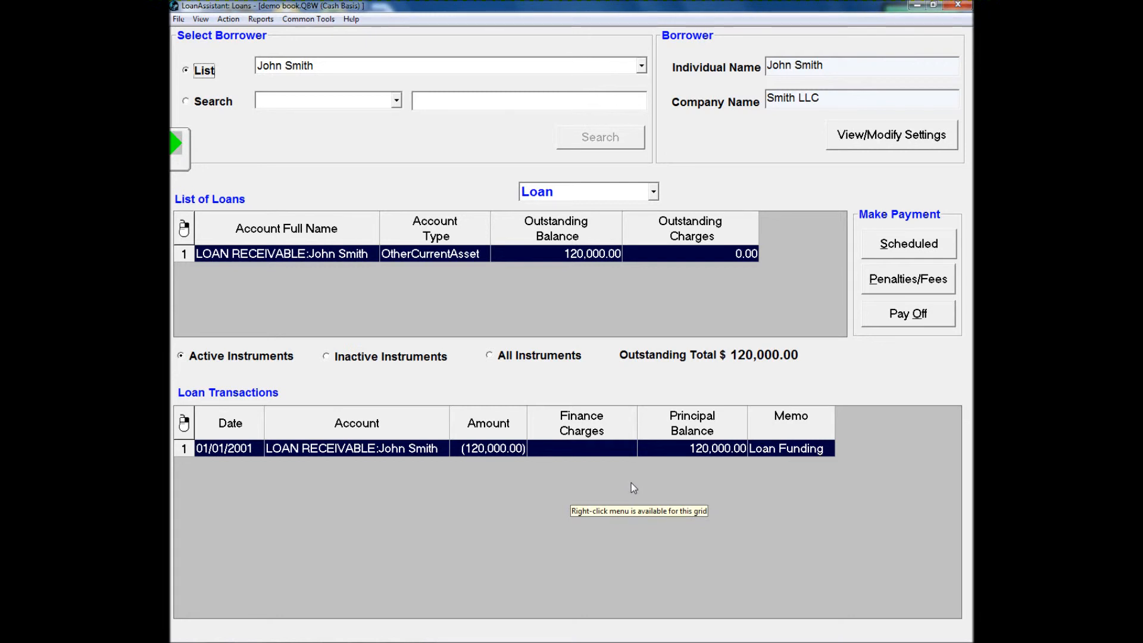
mouse_move(417, 642)
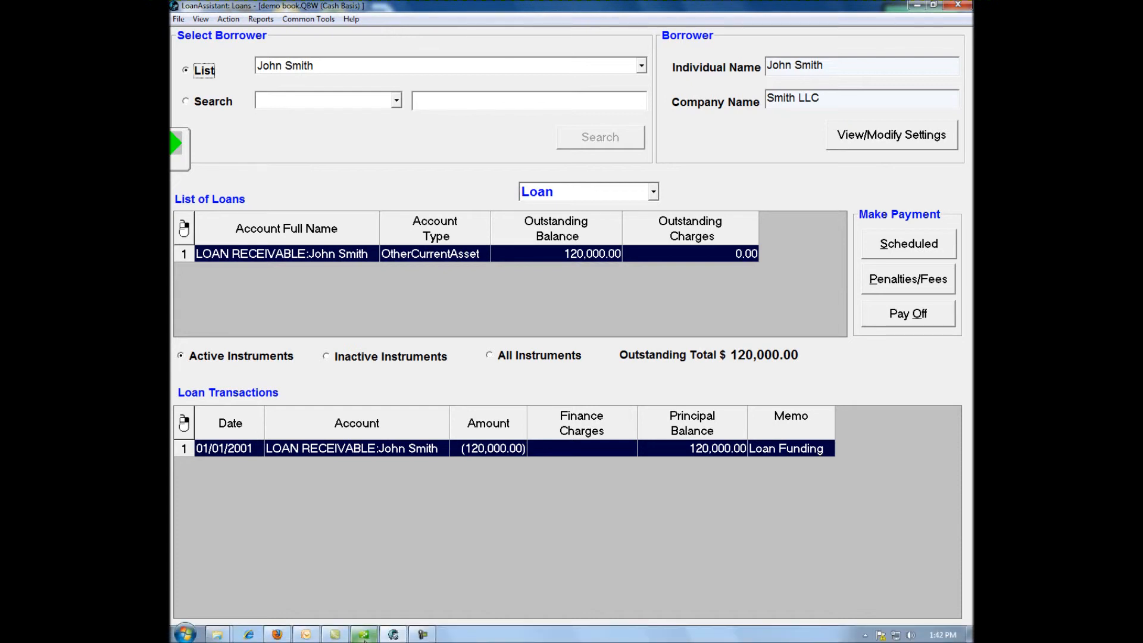
- Switch to QuickBooks, examine the borrower's LOAN RECEIVABLE subaccount register and its funding check, and return to the chart of accounts
left_click(364, 634)
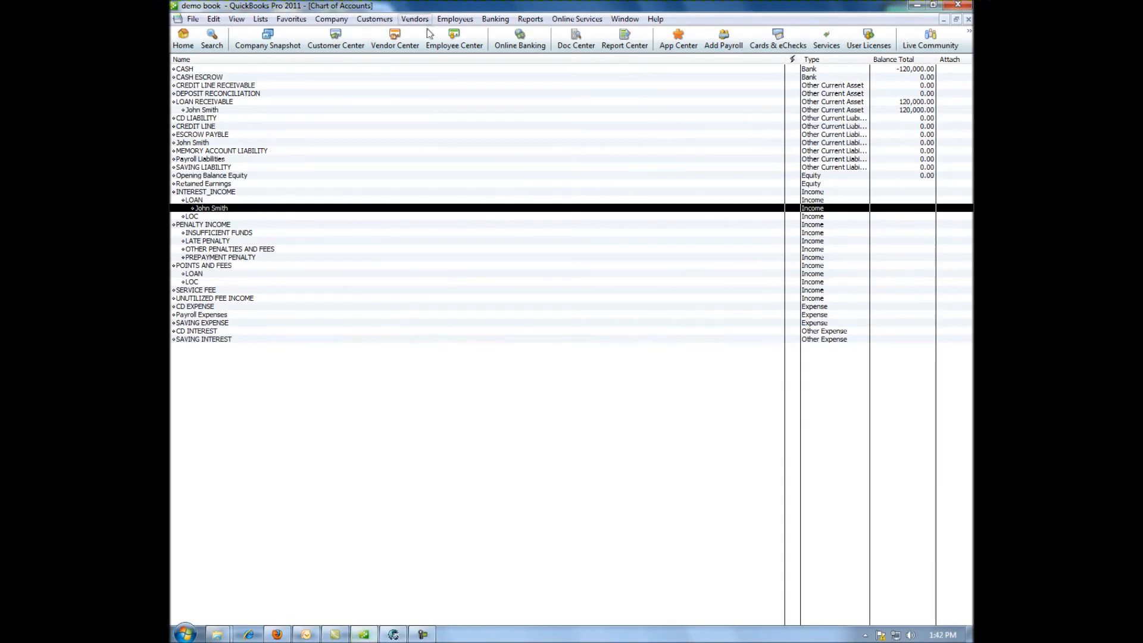
left_click(749, 109)
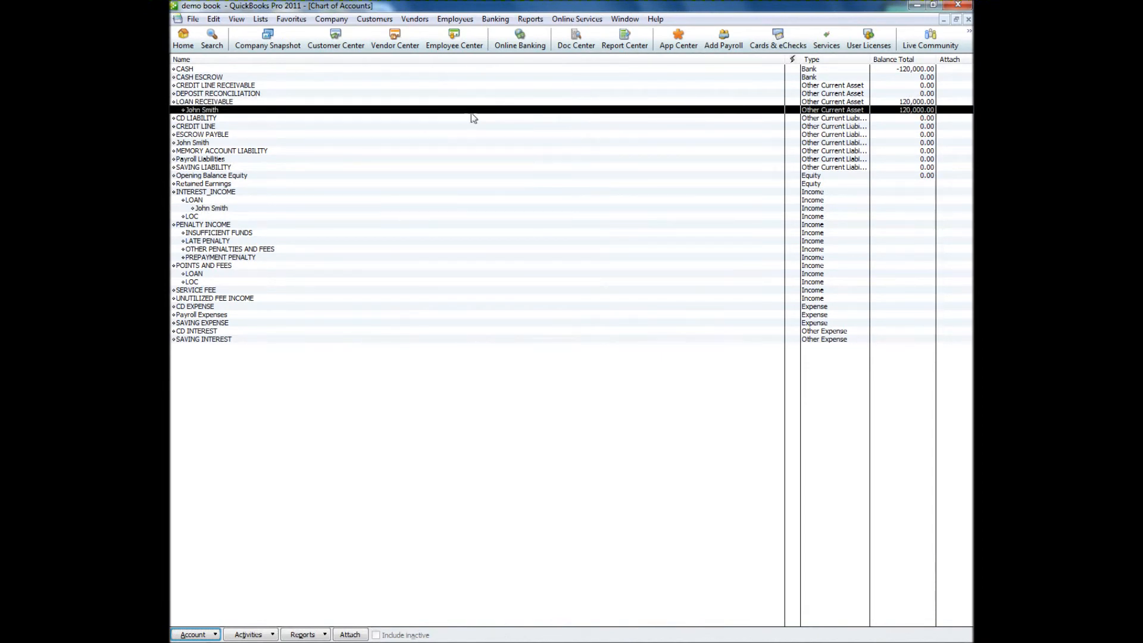
double_click(471, 110)
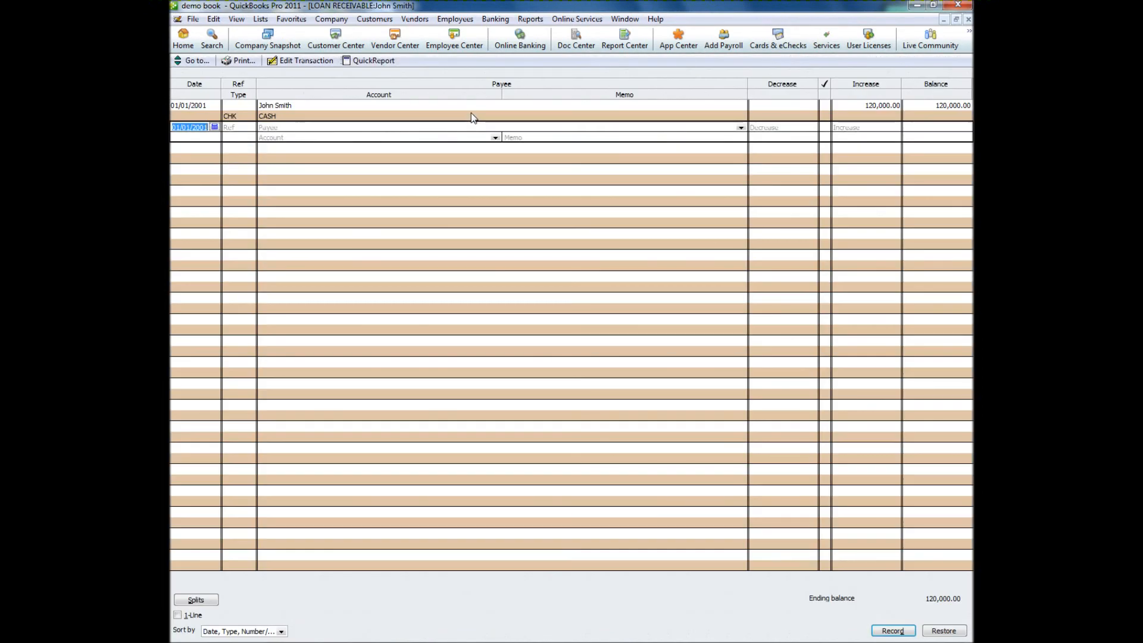
left_click(240, 115)
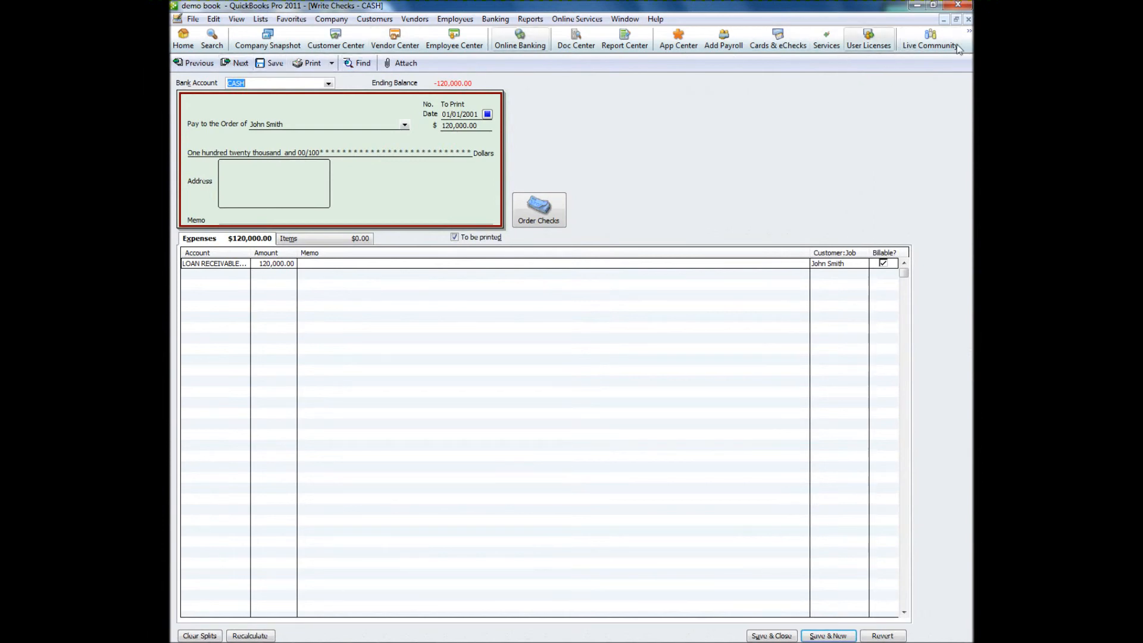
left_click(969, 19)
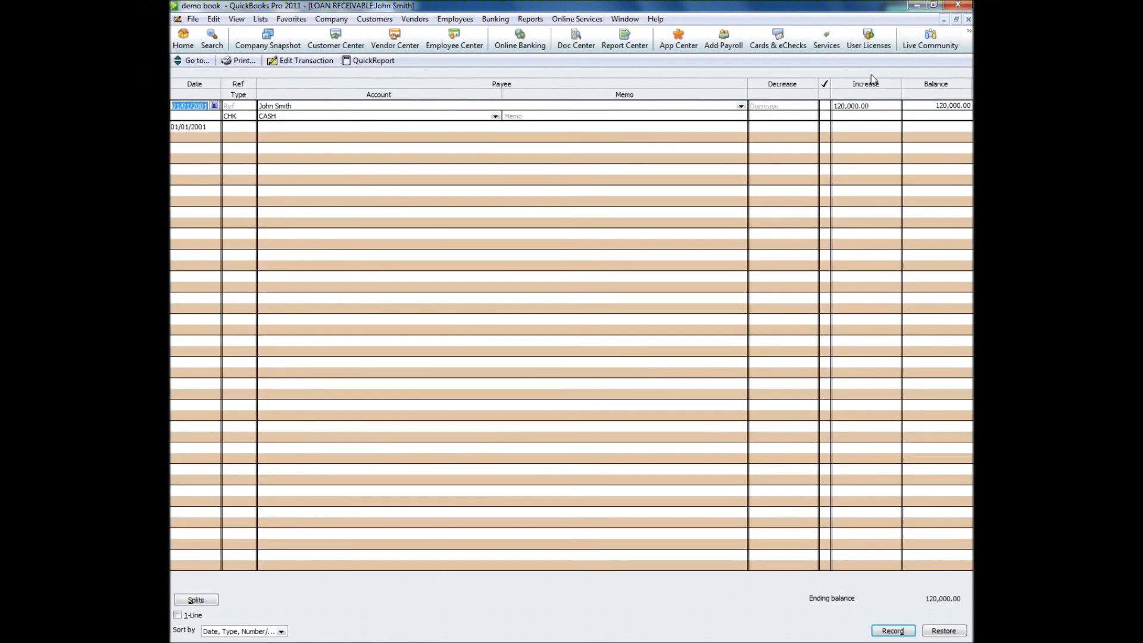
left_click(968, 19)
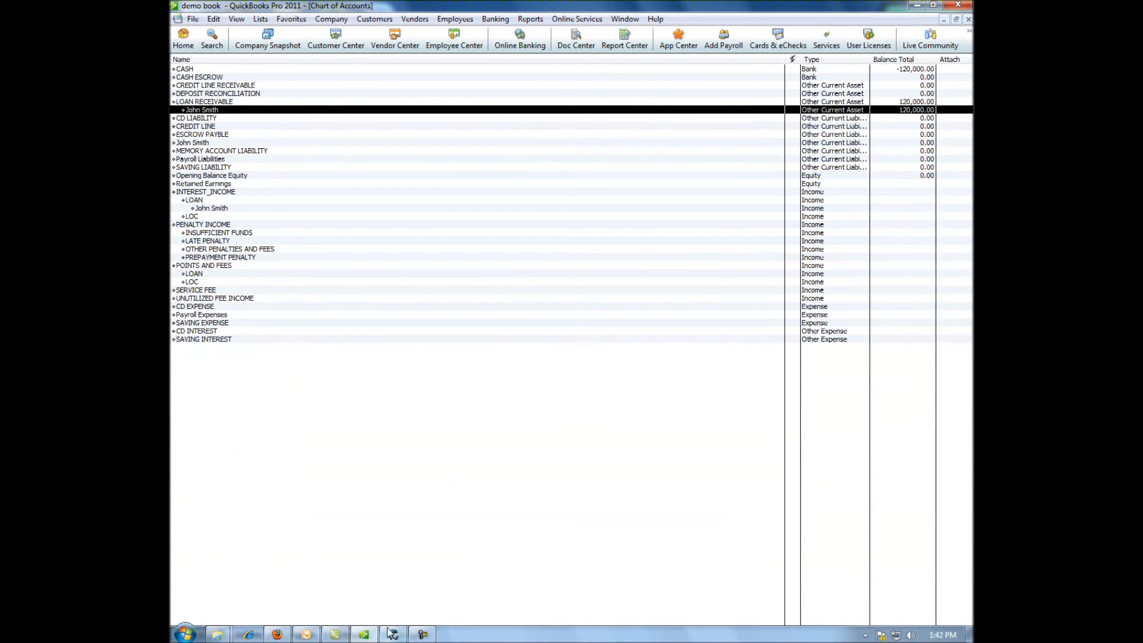
- Switch back to LoanAssistant and add a collateral to the loan named Collaterl property 1 with a value of 10,000.00
left_click(388, 635)
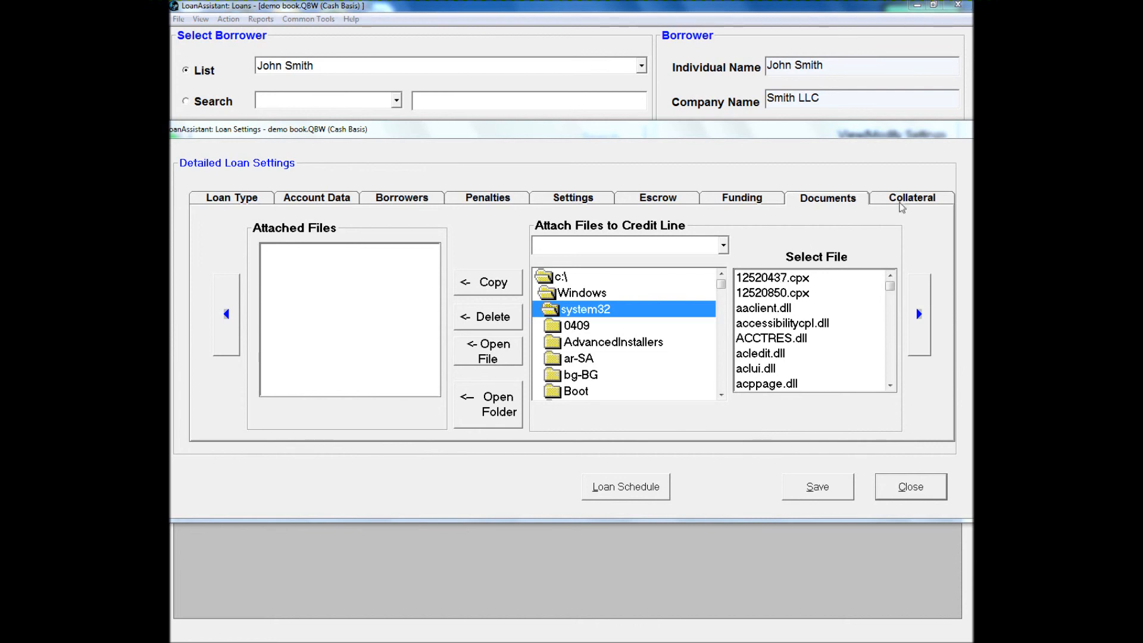
left_click(900, 205)
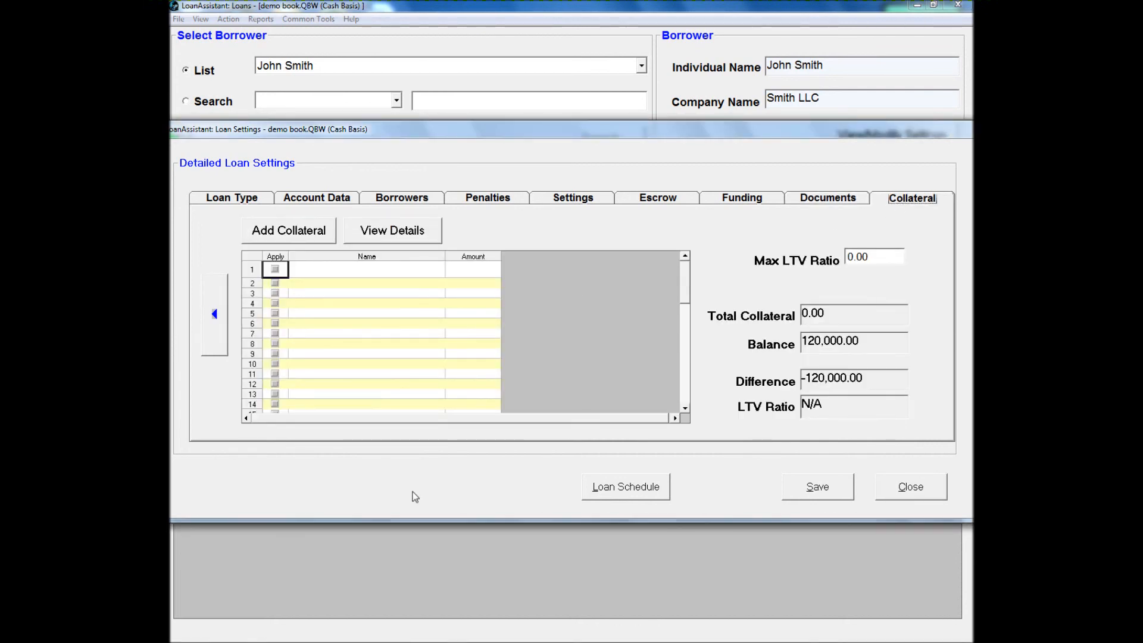
left_click(297, 235)
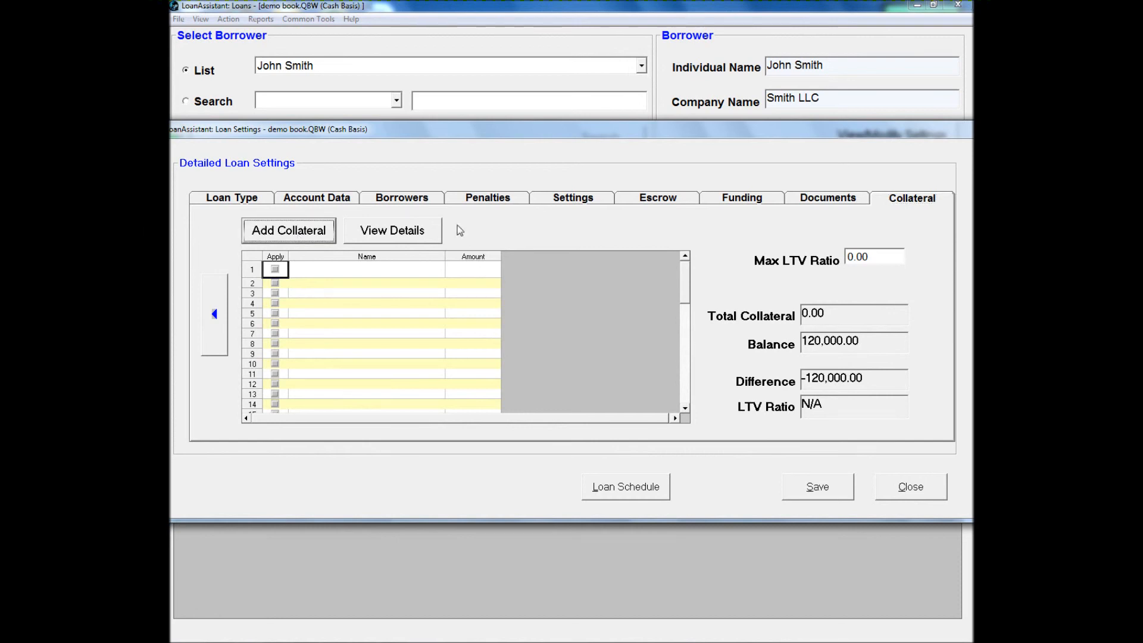
type("C")
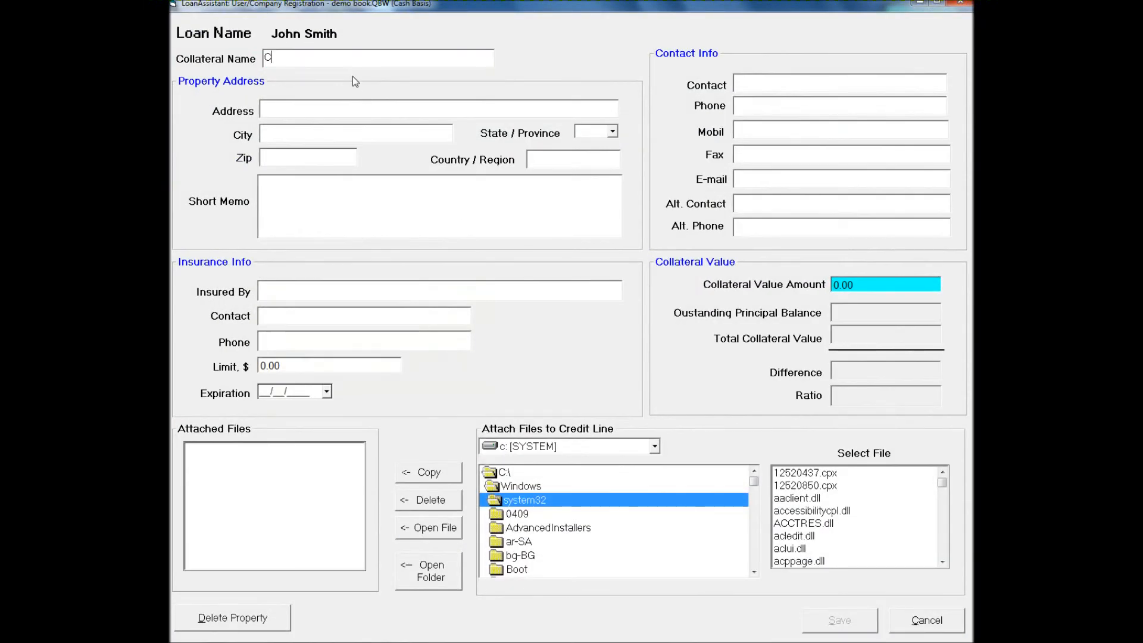
type("ollaterl property")
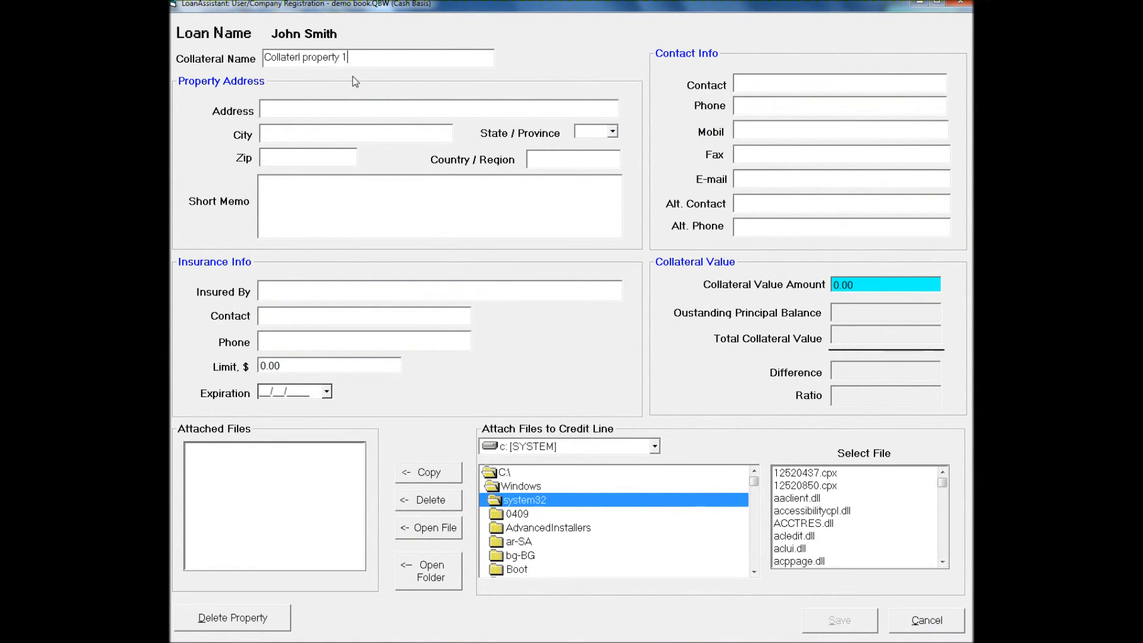
type("10000")
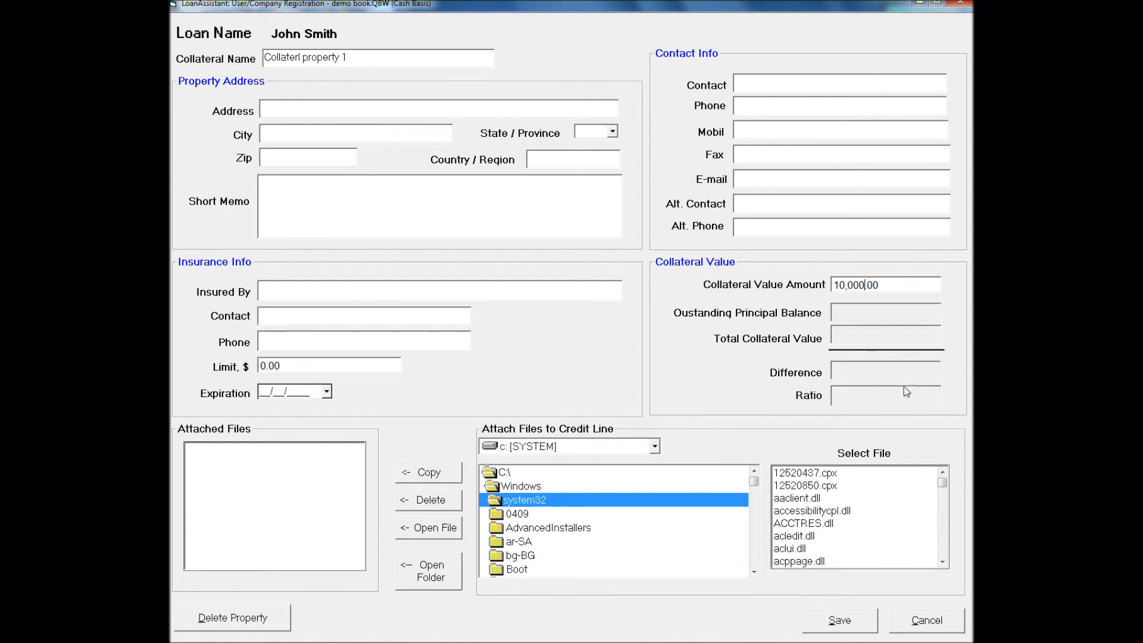
- Attach the file 12520437.cpx to the collateral record and save it
left_click(829, 477)
left_click(422, 476)
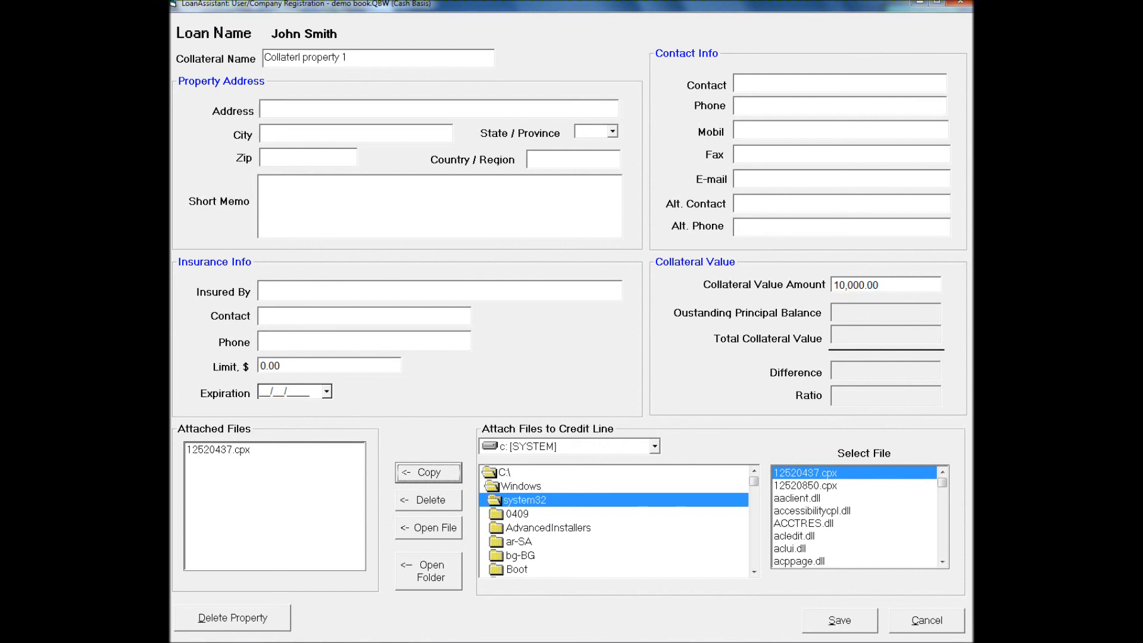
left_click(835, 622)
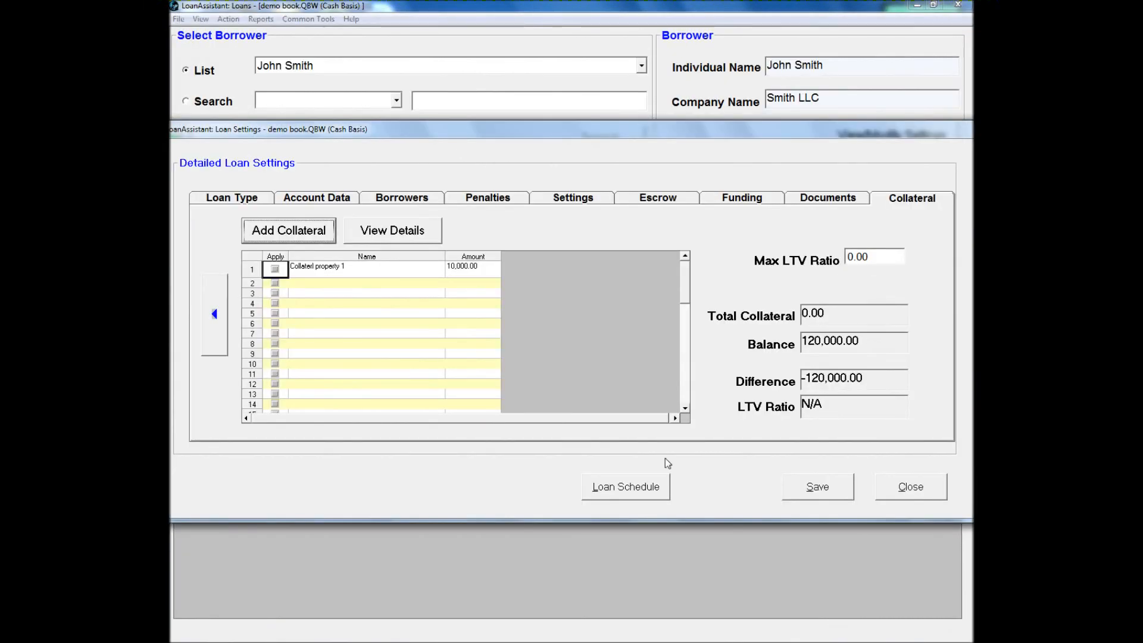
- Apply Collaterl property 1 to the loan and save the loan settings
left_click(274, 269)
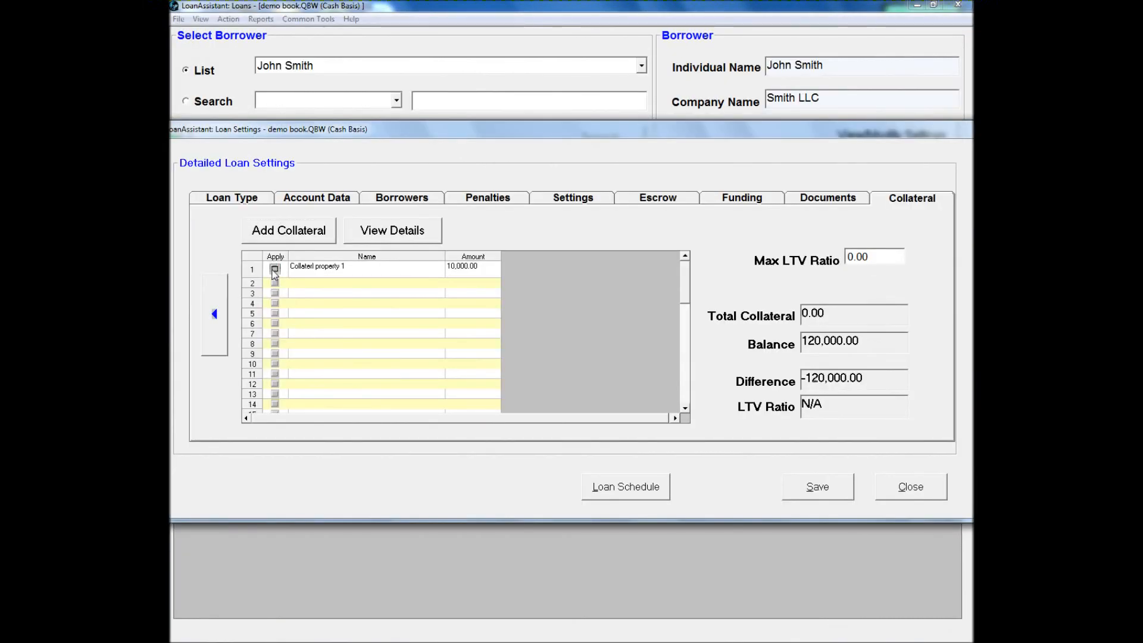
left_click(796, 493)
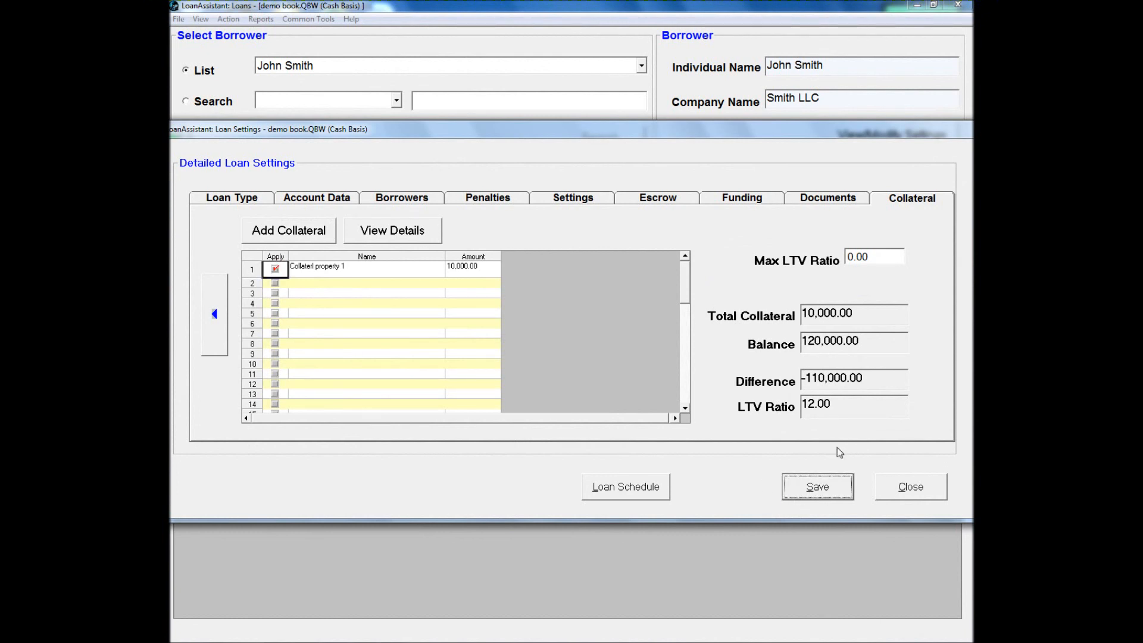
left_click(659, 376)
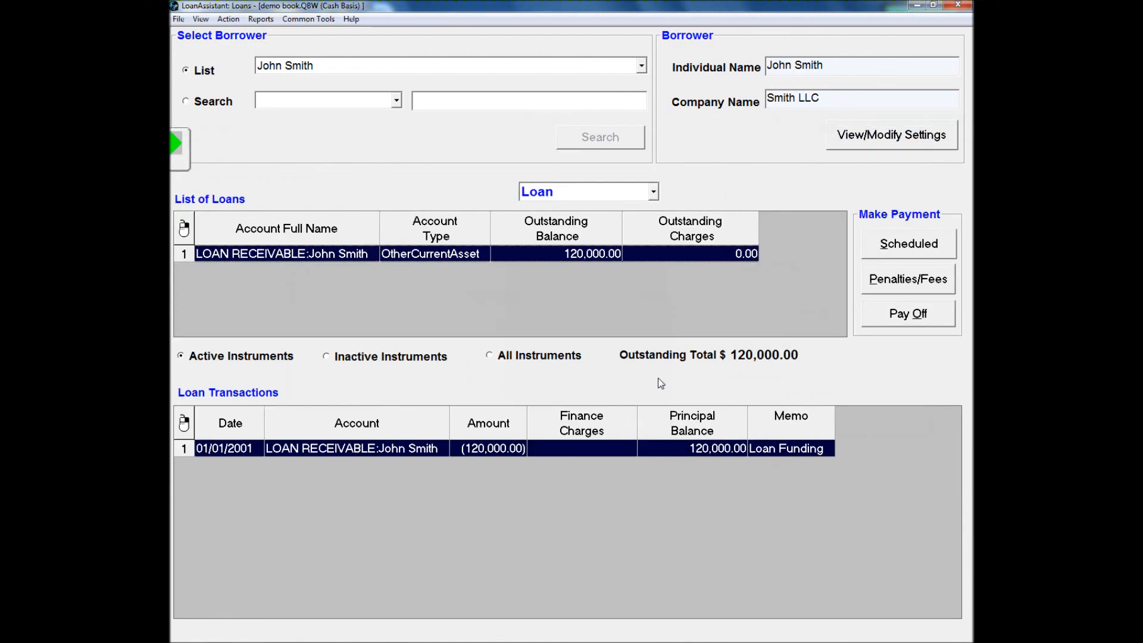